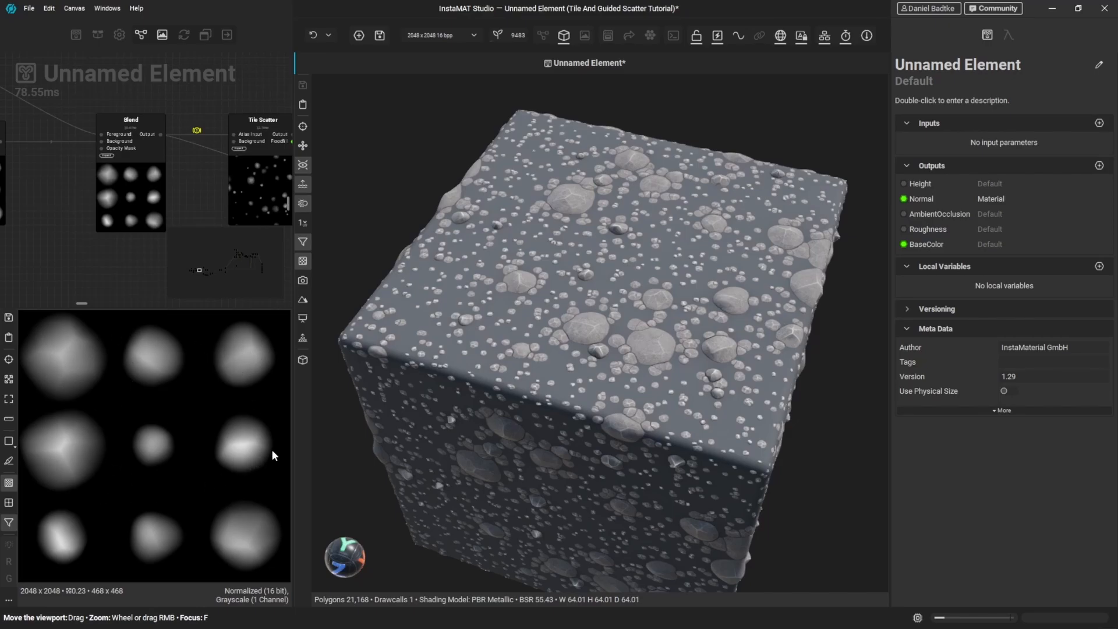
alt+drag(582, 327, 493, 329)
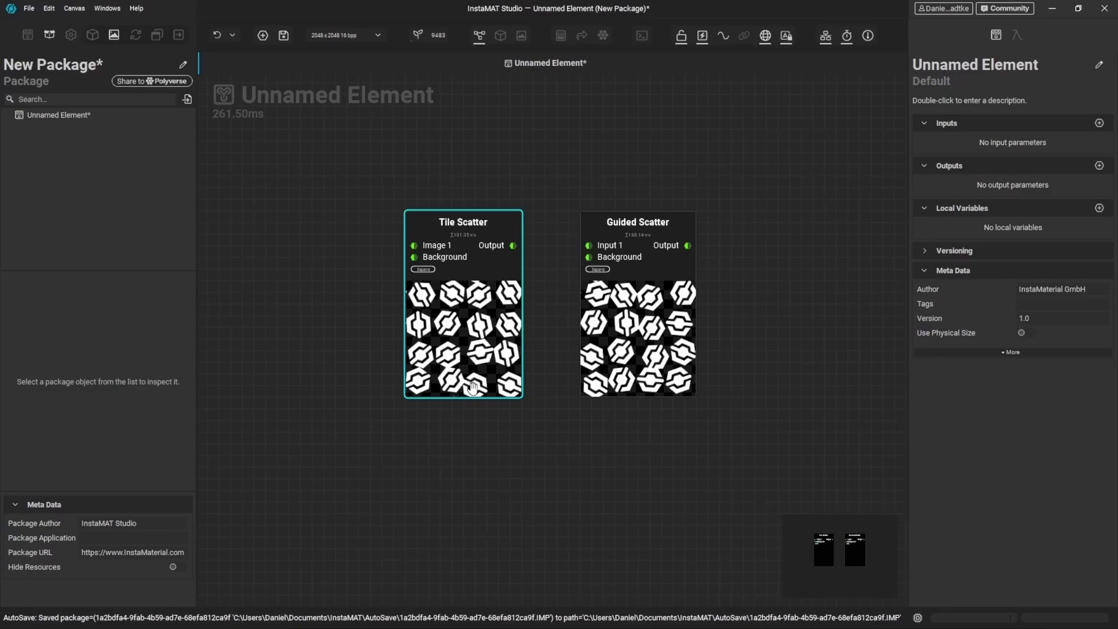
- Delete the existing Tile Scatter and Guided Scatter nodes from the graph
click(591, 476)
drag(732, 458, 366, 290)
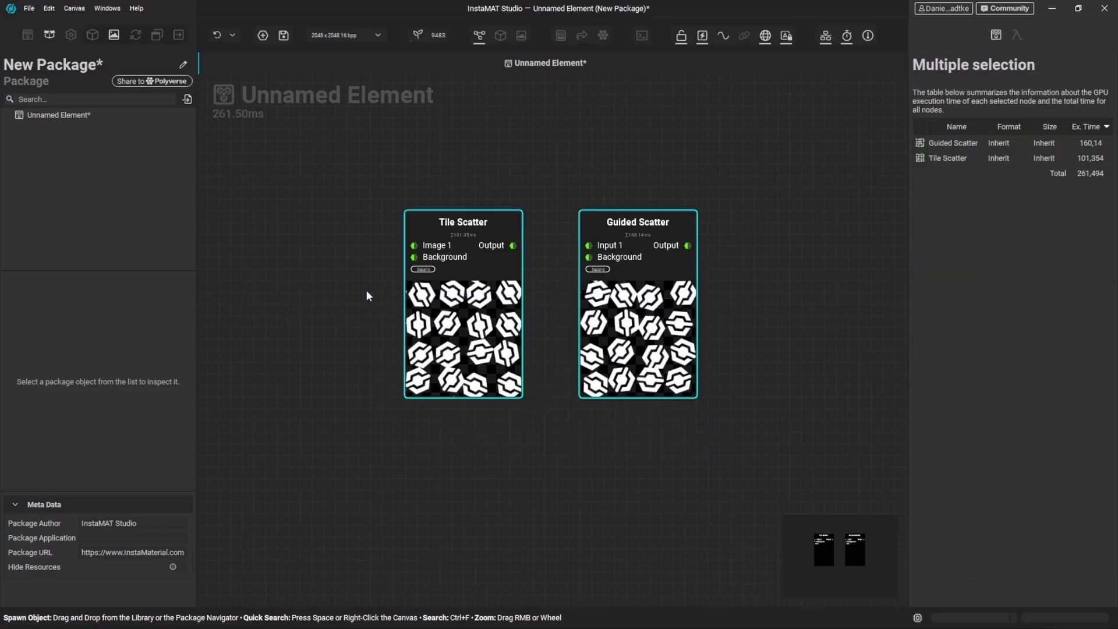
key(Delete)
- Add a Tile Scatter node near the middle of the canvas and switch it to grayscale
key(space)
text(Tile sca)
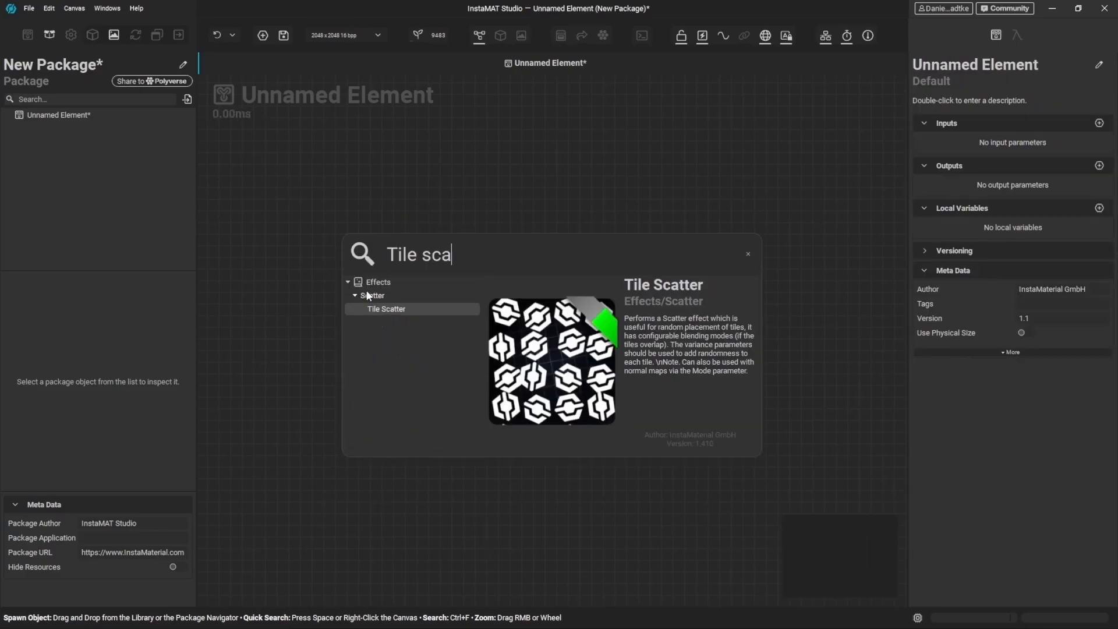
text(tter)
key(Return)
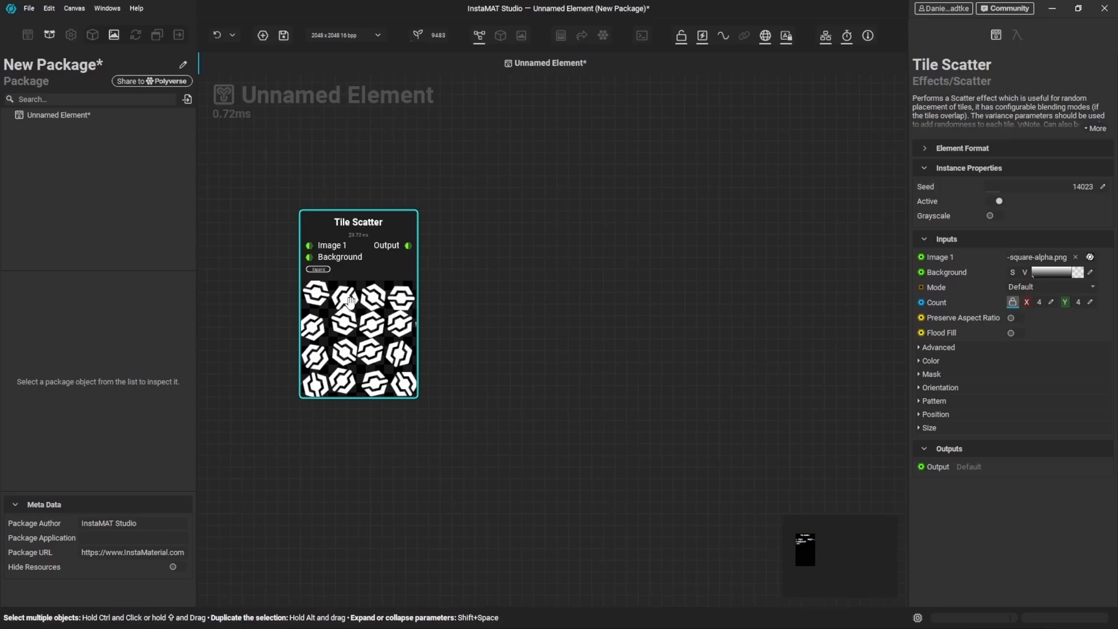
drag(350, 301, 569, 312)
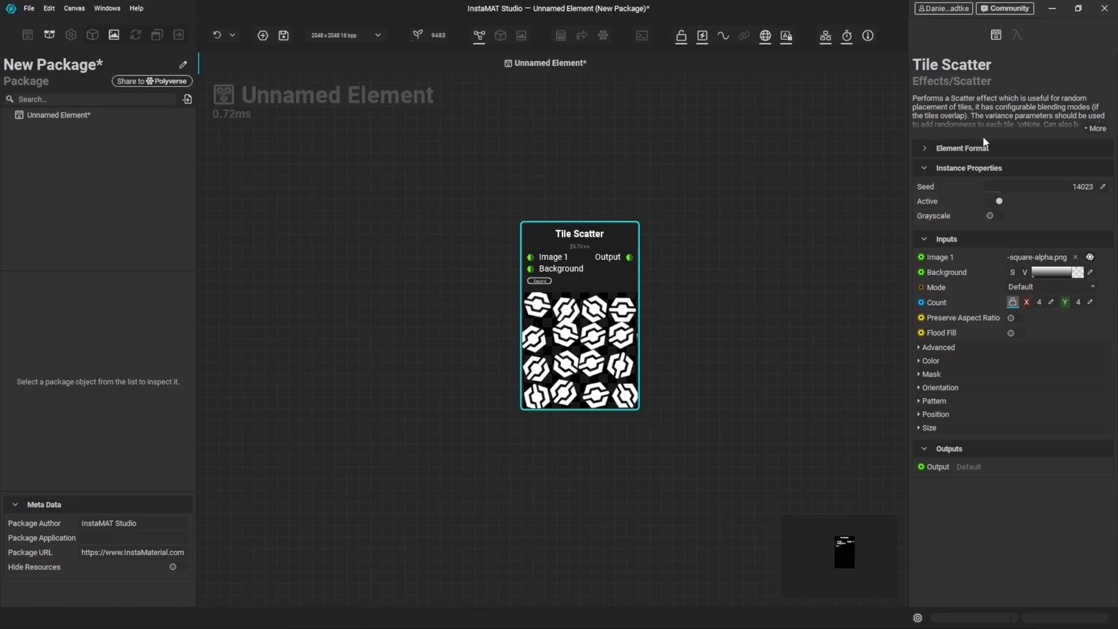
click(994, 215)
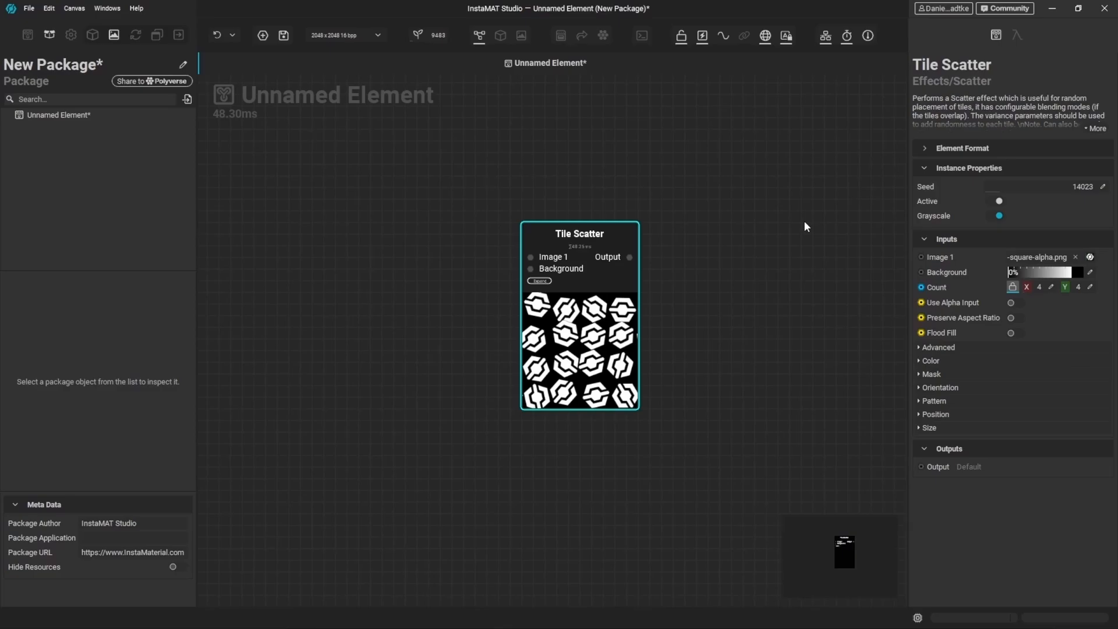
- Add a Shape Generator node before the Tile Scatter, make it grayscale and set its shape to Circle
scroll(484, 376, down, 3)
click(484, 376)
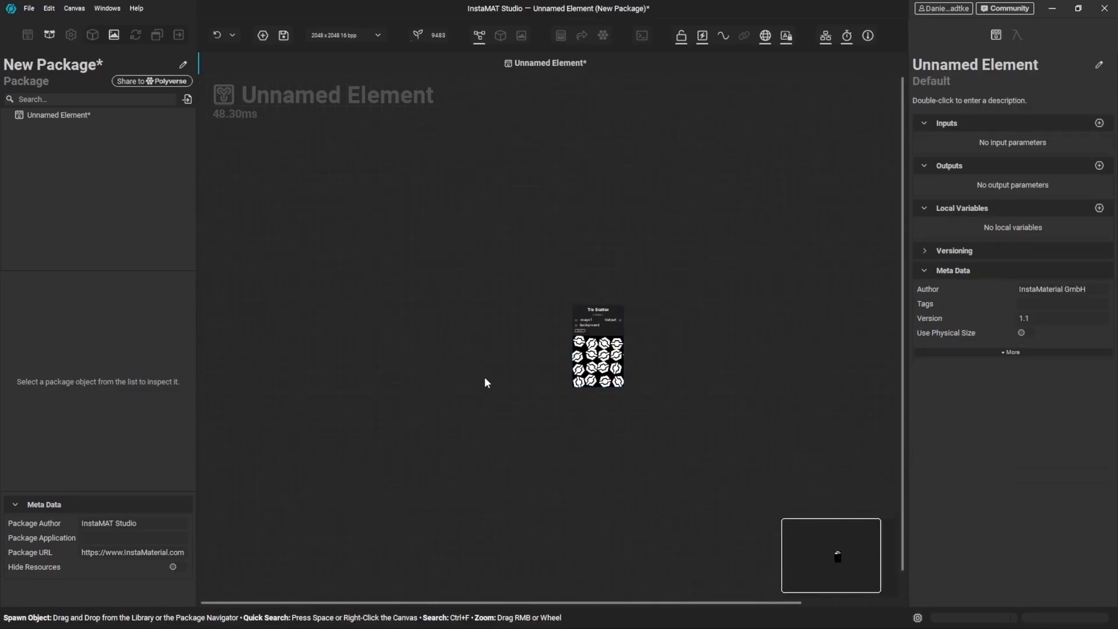
key(space)
text(shape gen)
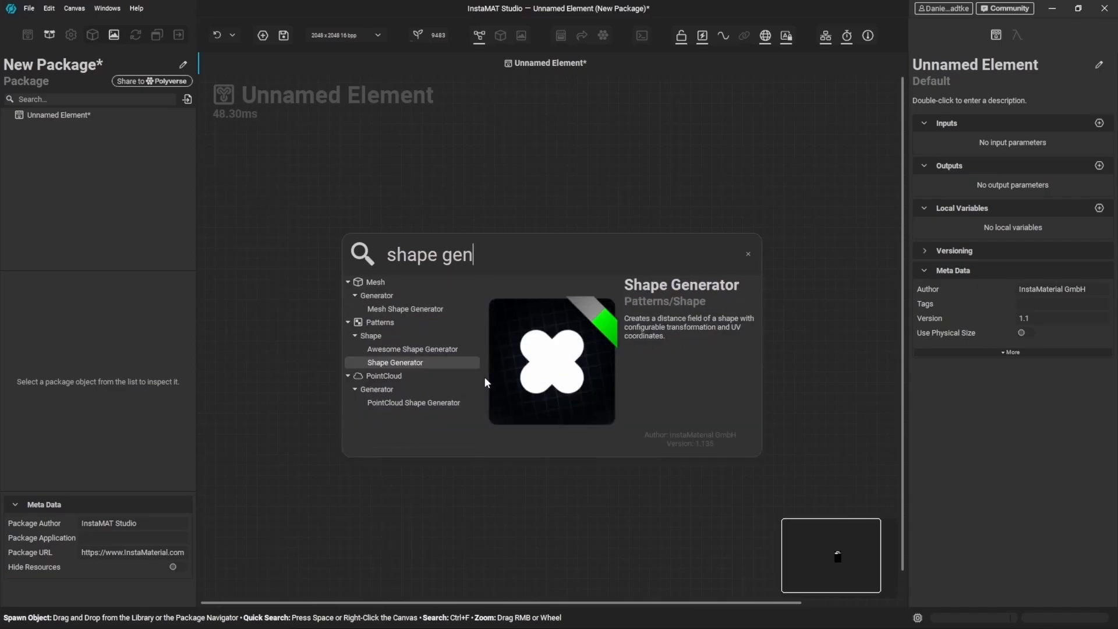
key(Return)
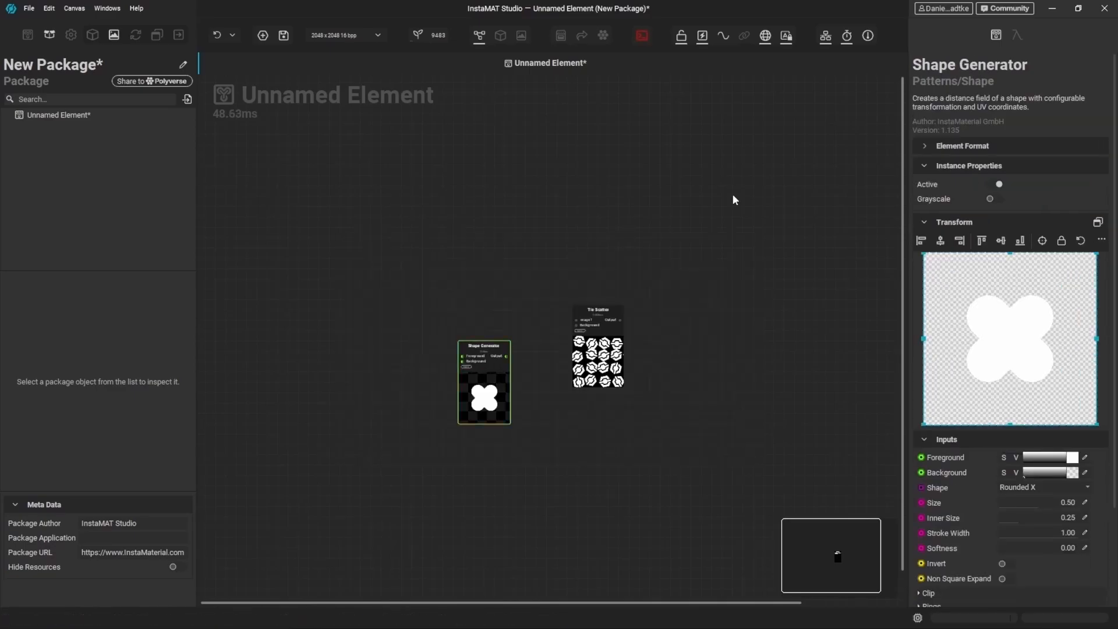
click(991, 199)
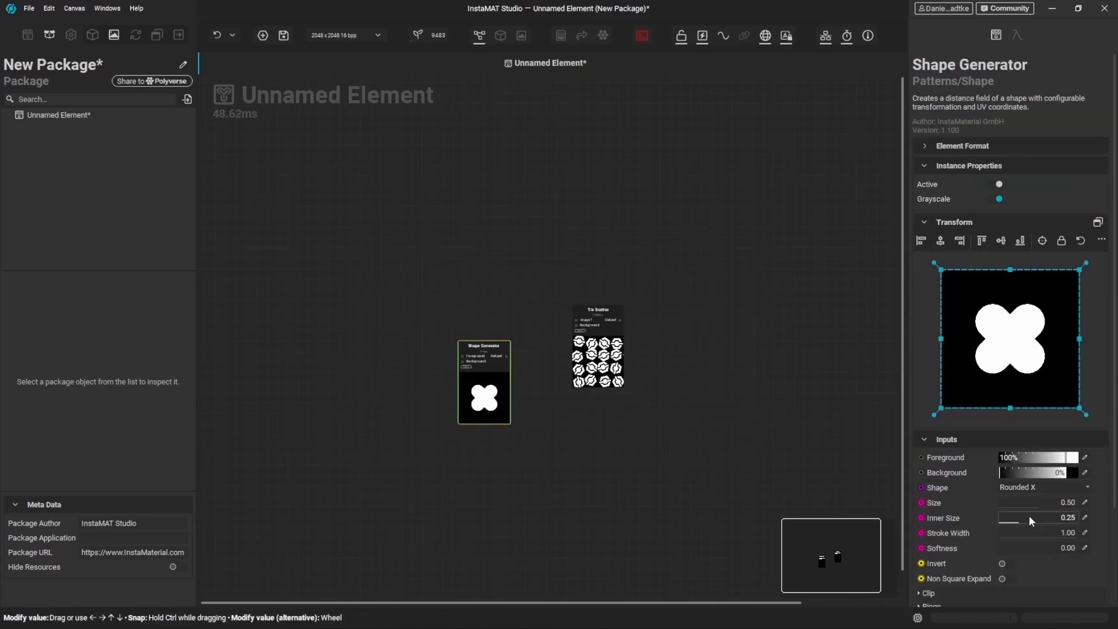
click(1036, 487)
click(1027, 253)
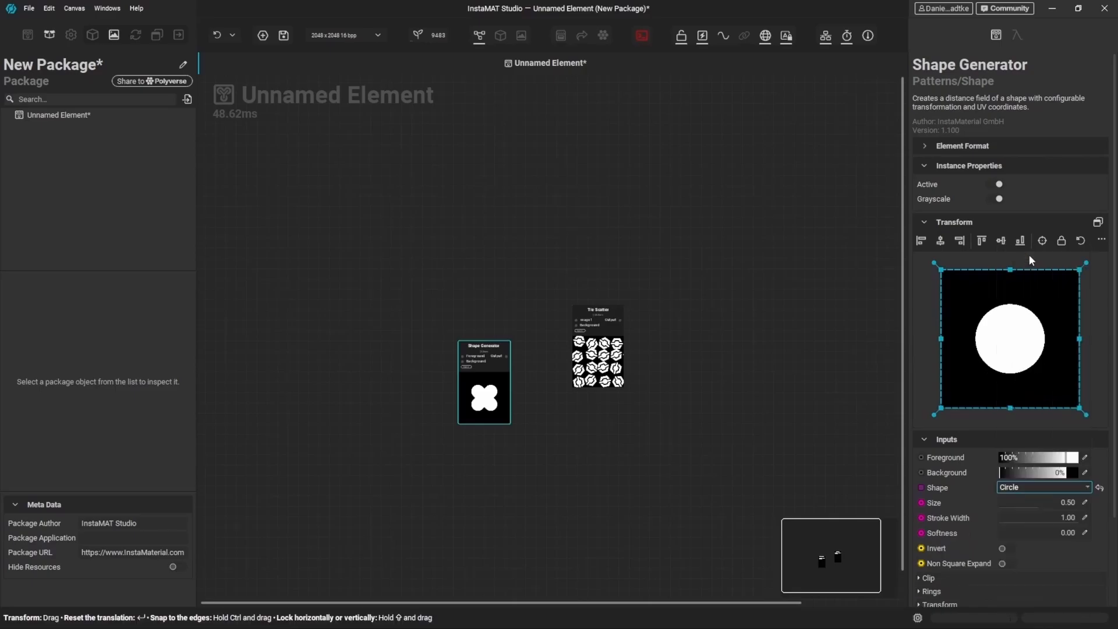
- Move the Shape Generator well away from the Tile Scatter and set its softness to 1.00
middle_drag(469, 479, 565, 441)
scroll(572, 365, up, 5)
drag(598, 363, 287, 332)
middle_drag(485, 383, 636, 375)
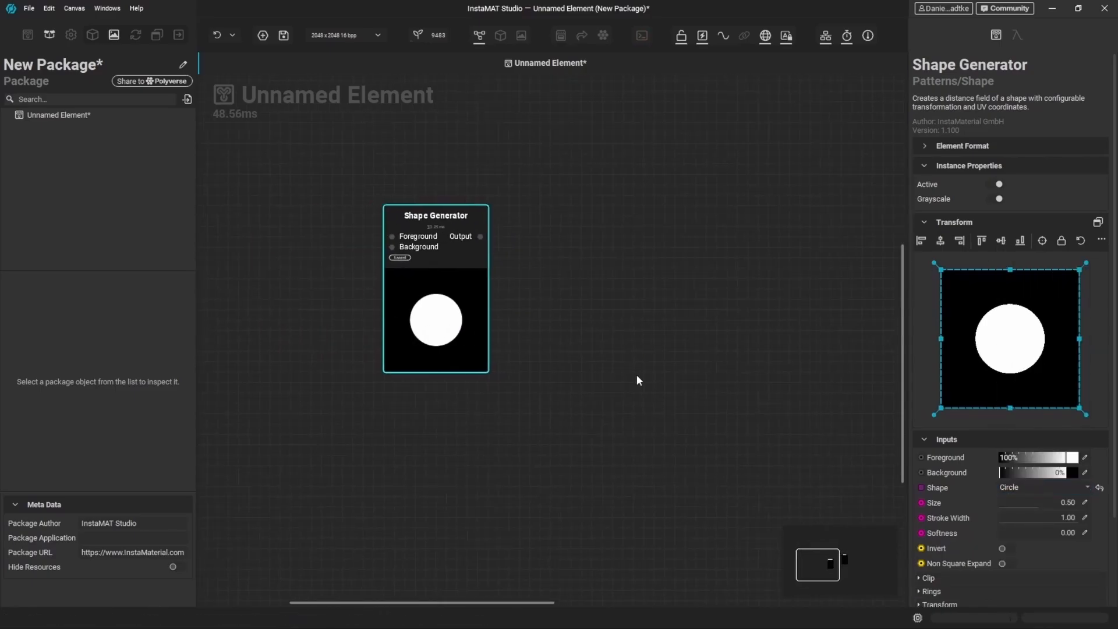
drag(1008, 533, 1070, 534)
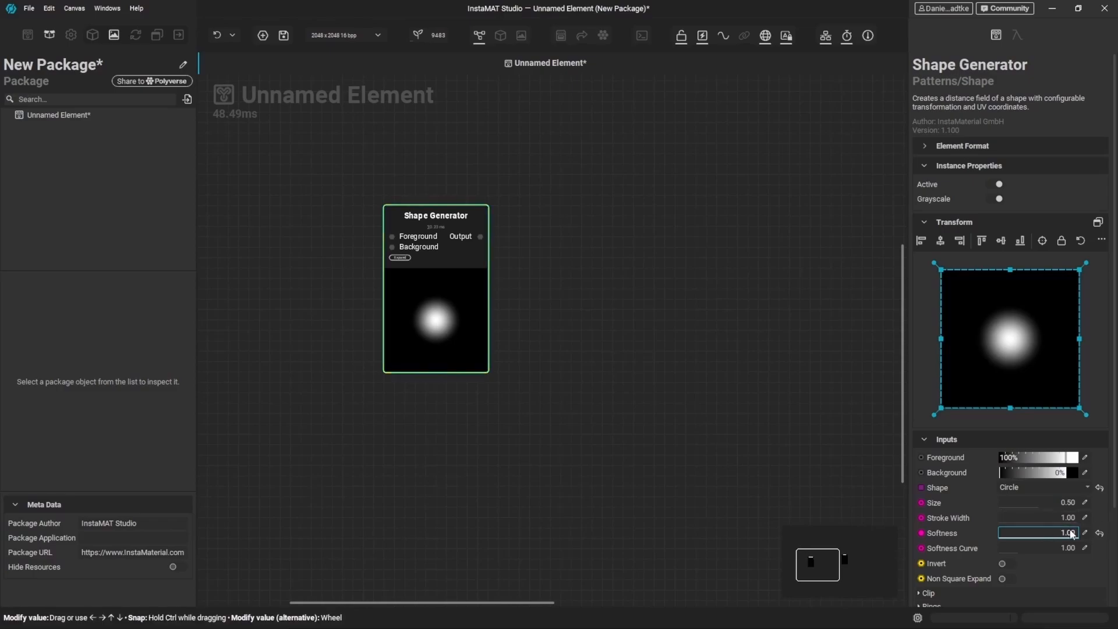
- Create a Tile node fed by the Shape Generator's output and align it beside that node
scroll(527, 384, down, 4)
middle_drag(534, 324, 478, 357)
scroll(424, 347, up, 3)
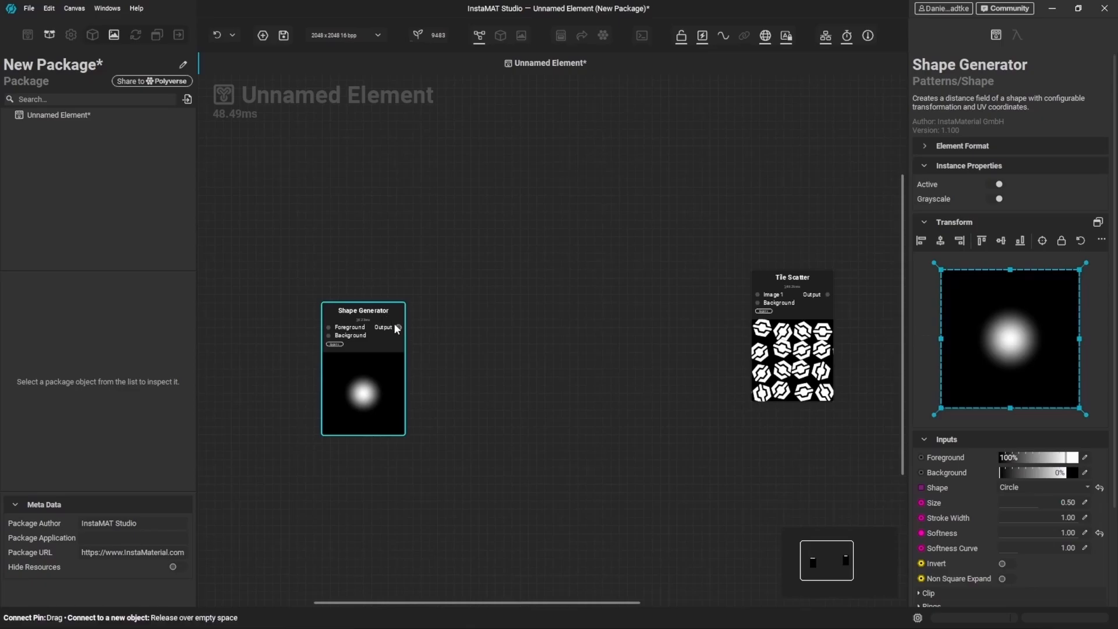
drag(398, 327, 471, 325)
text(Tile)
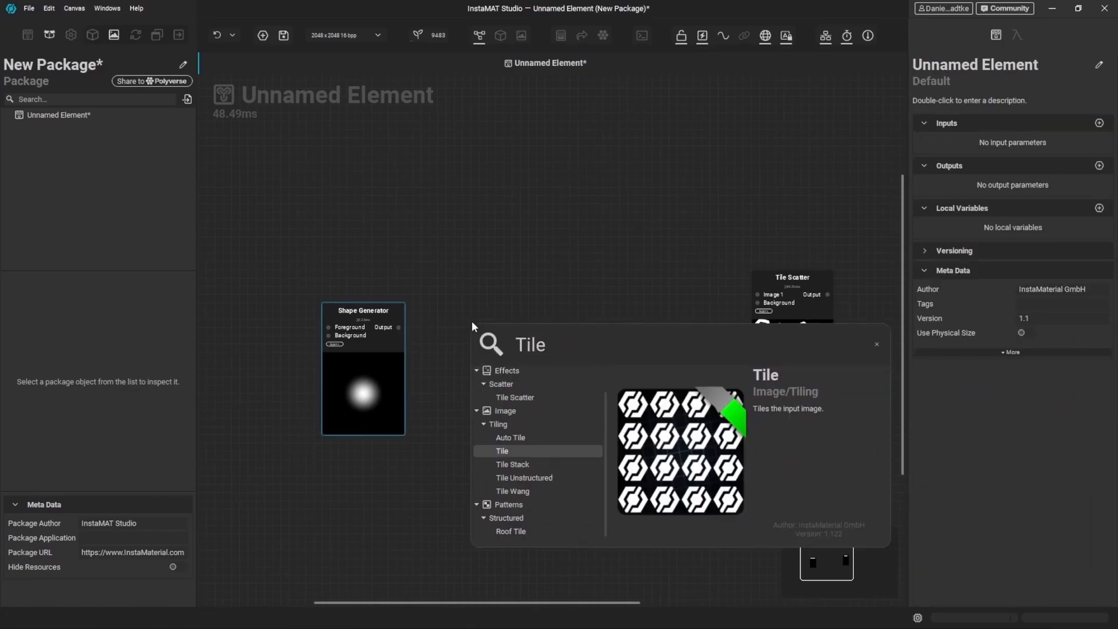
key(Return)
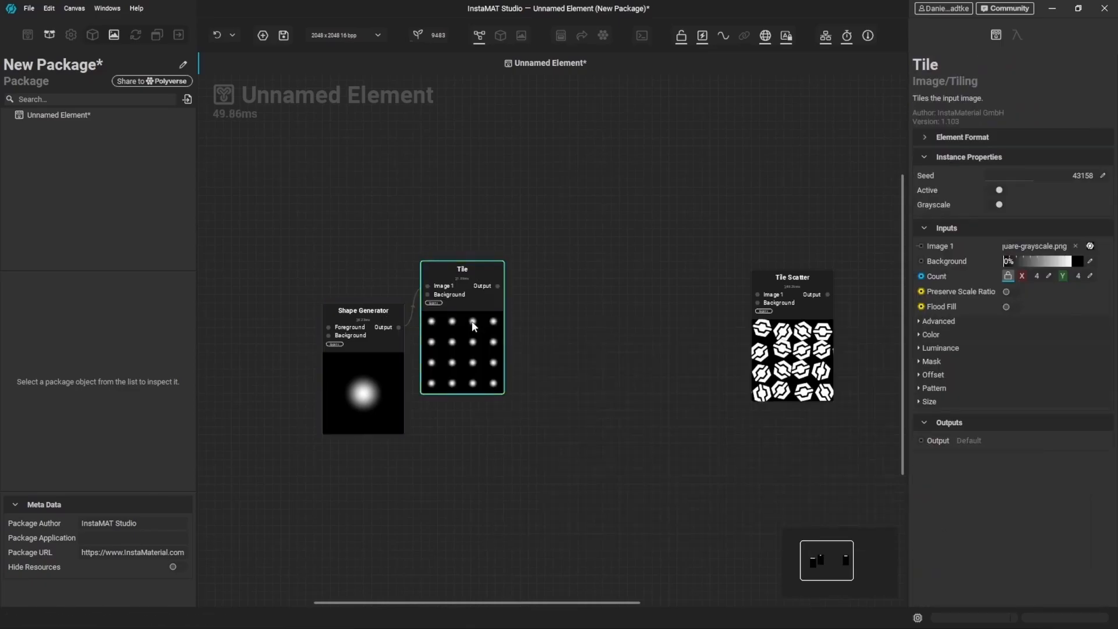
drag(470, 322, 477, 365)
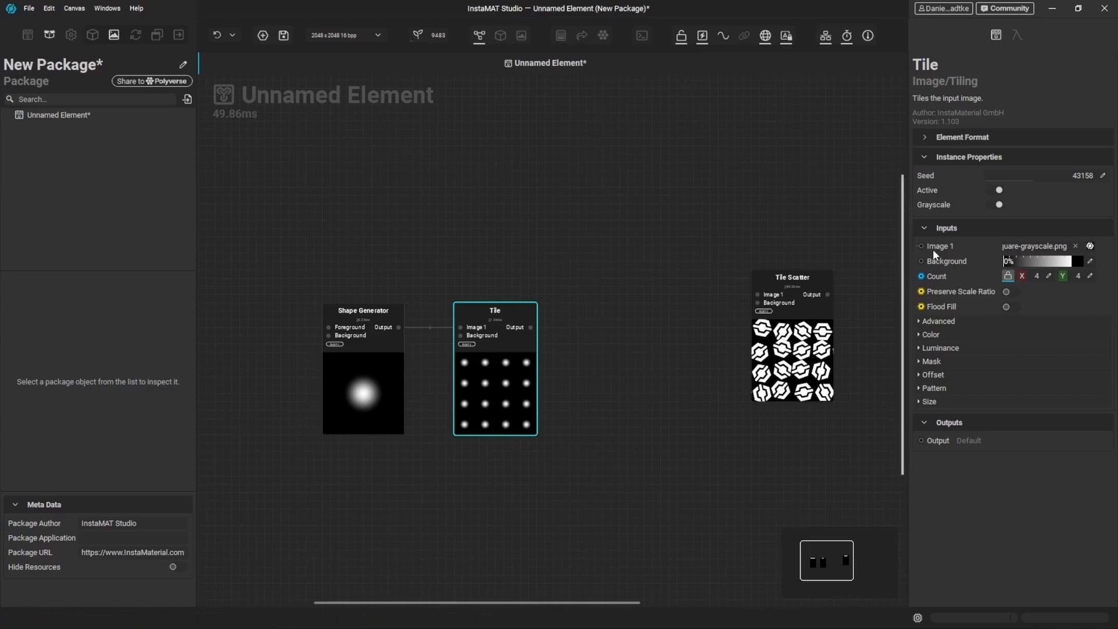
- Set the Tile node's count to 3 by 3 and its size variance to 0.62
click(1037, 276)
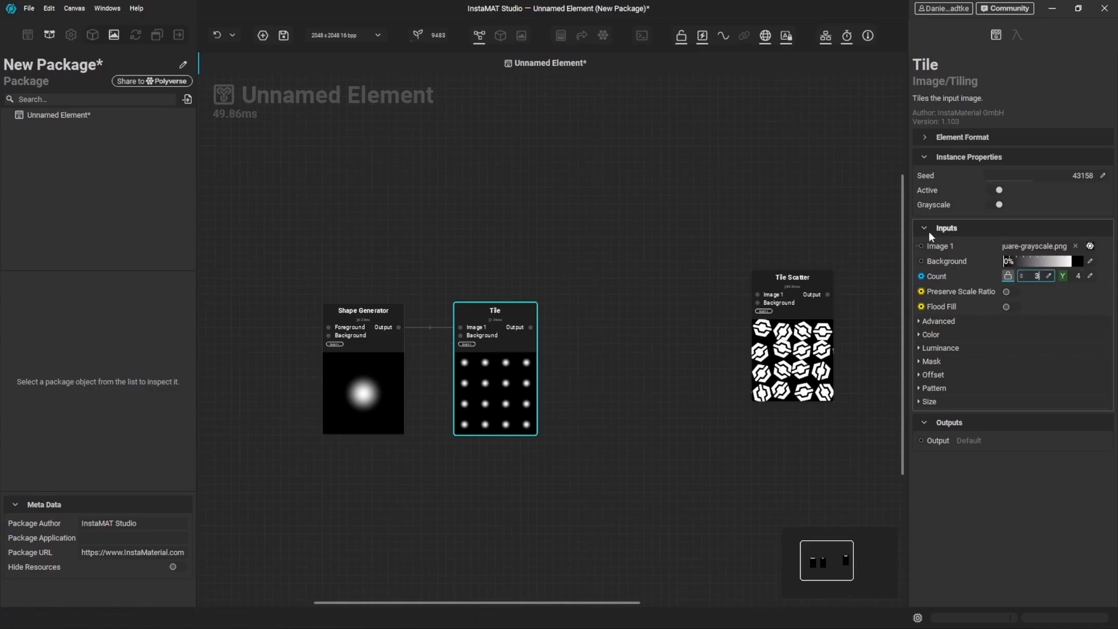
text(3)
key(Return)
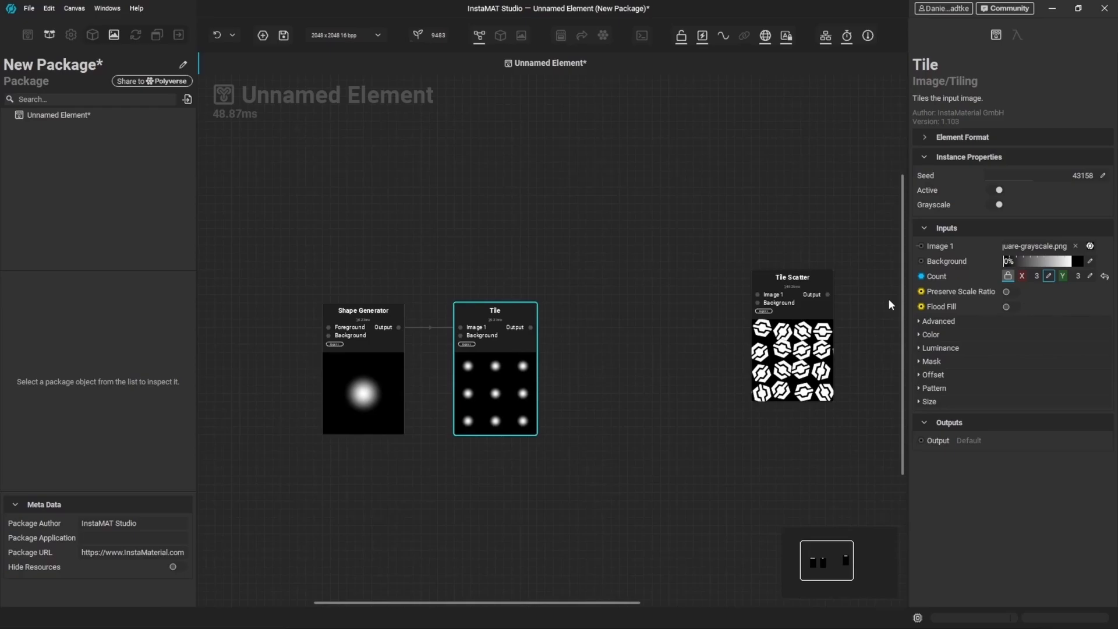
click(933, 402)
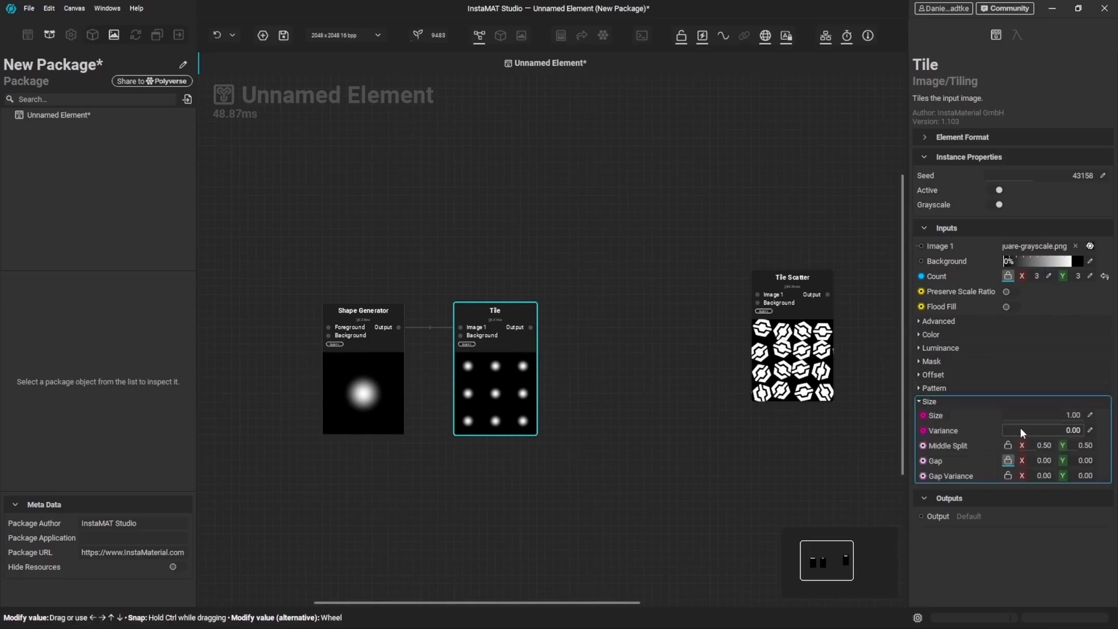
drag(1018, 430, 1056, 431)
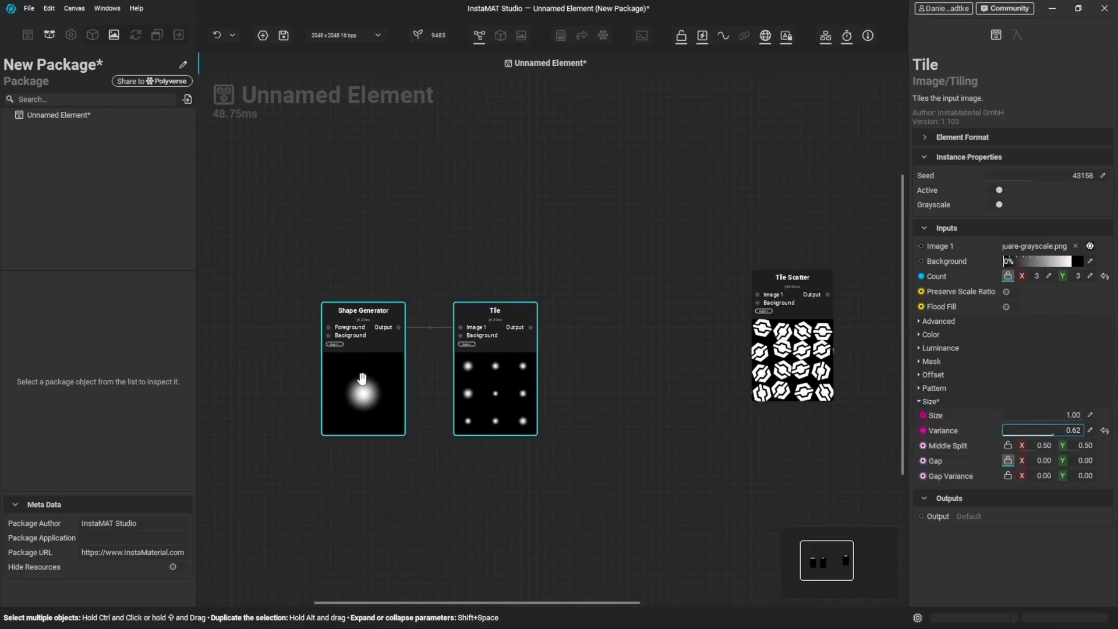
- Enlarge the Shape Generator's circle to a size of about 0.99 and select the Tile node
click(363, 361)
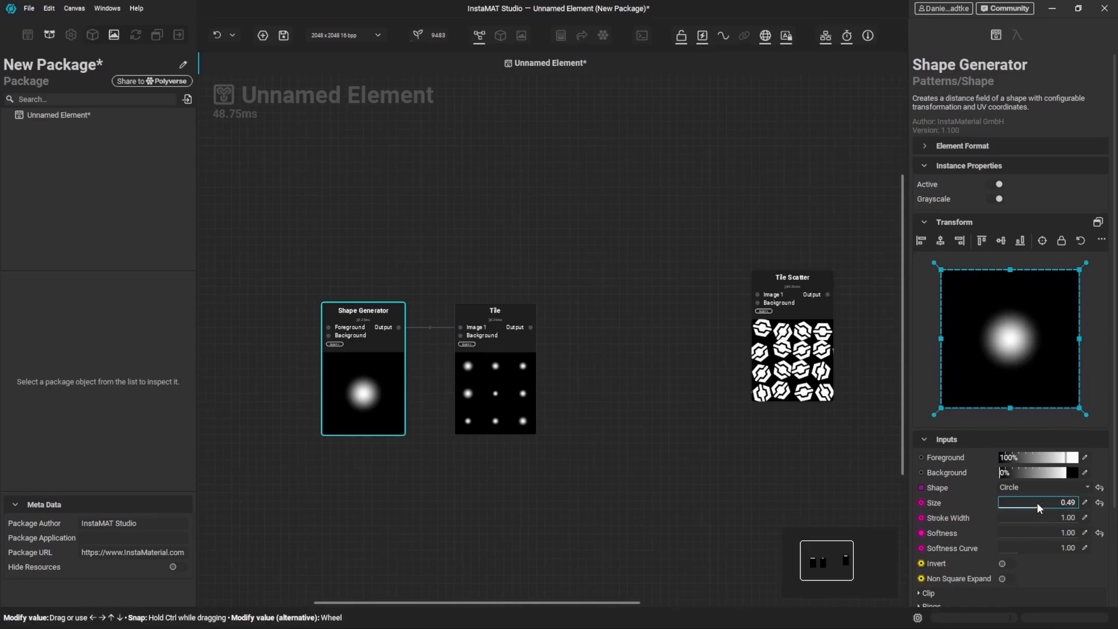
drag(1040, 502, 1083, 500)
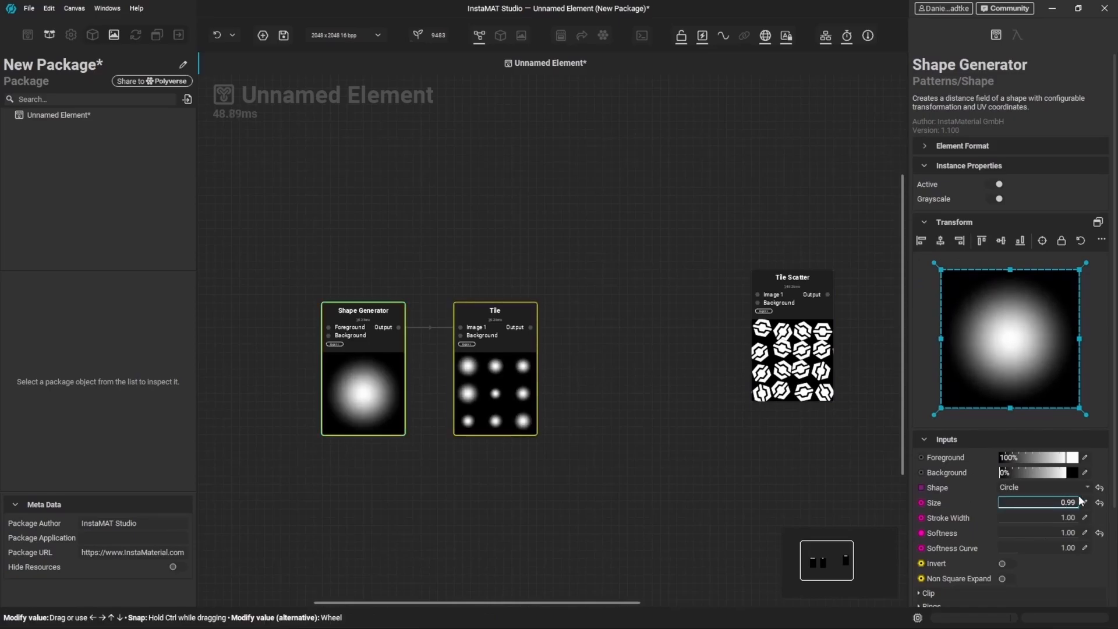
scroll(507, 328, up, 3)
middle_drag(706, 402, 759, 270)
scroll(711, 303, down, 3)
middle_drag(711, 304, 635, 356)
click(597, 332)
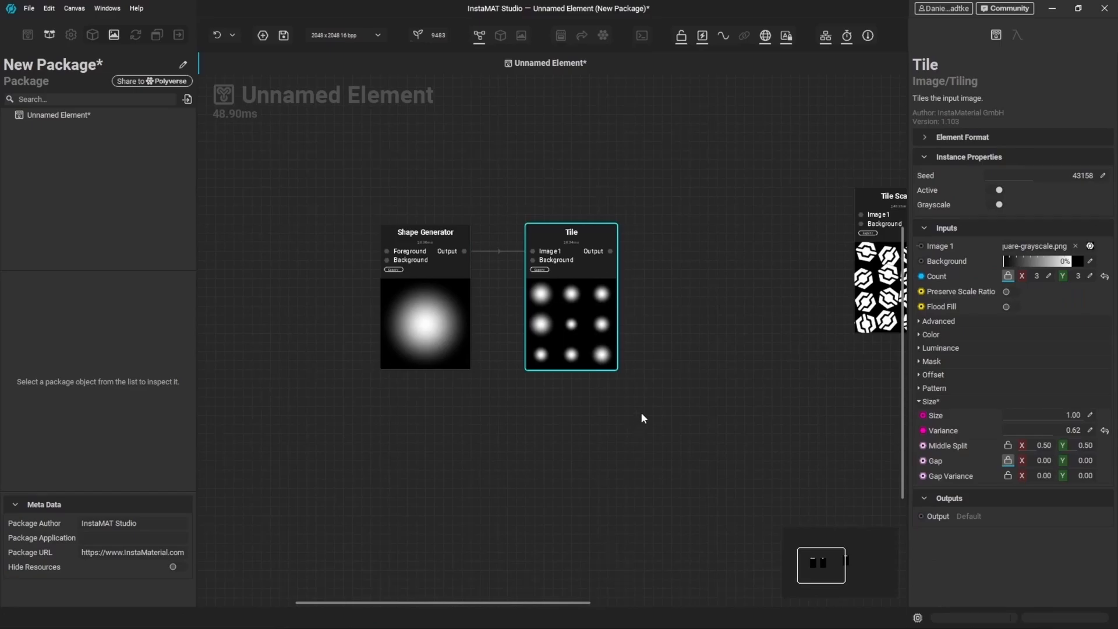
- Add a Crystals Noise 2 node and place it below the Tile node
click(643, 418)
key(space)
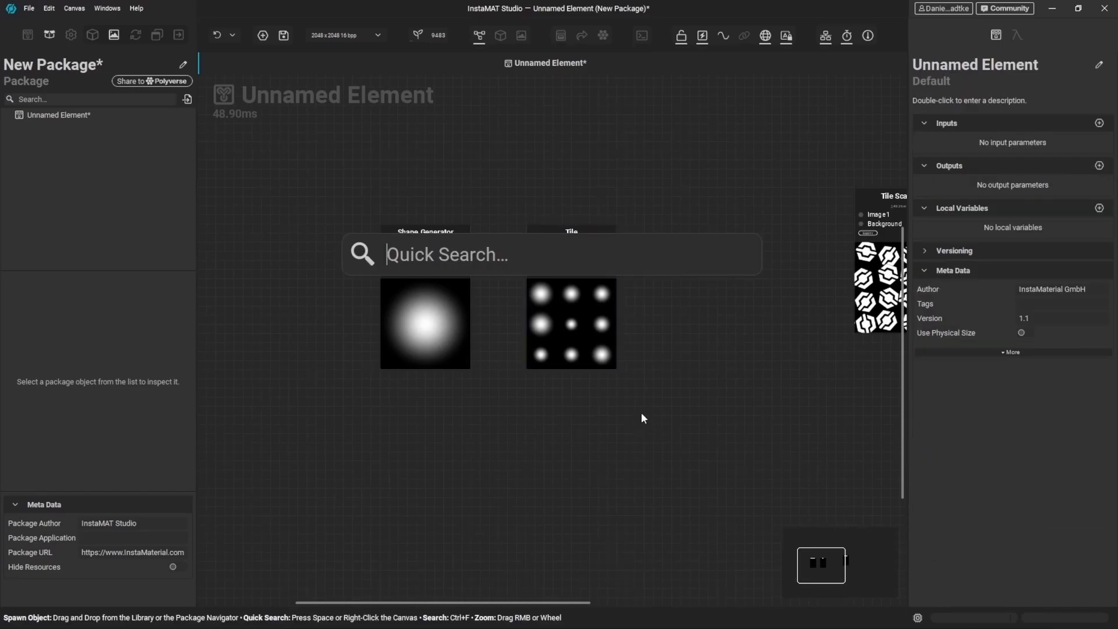
text(crystals)
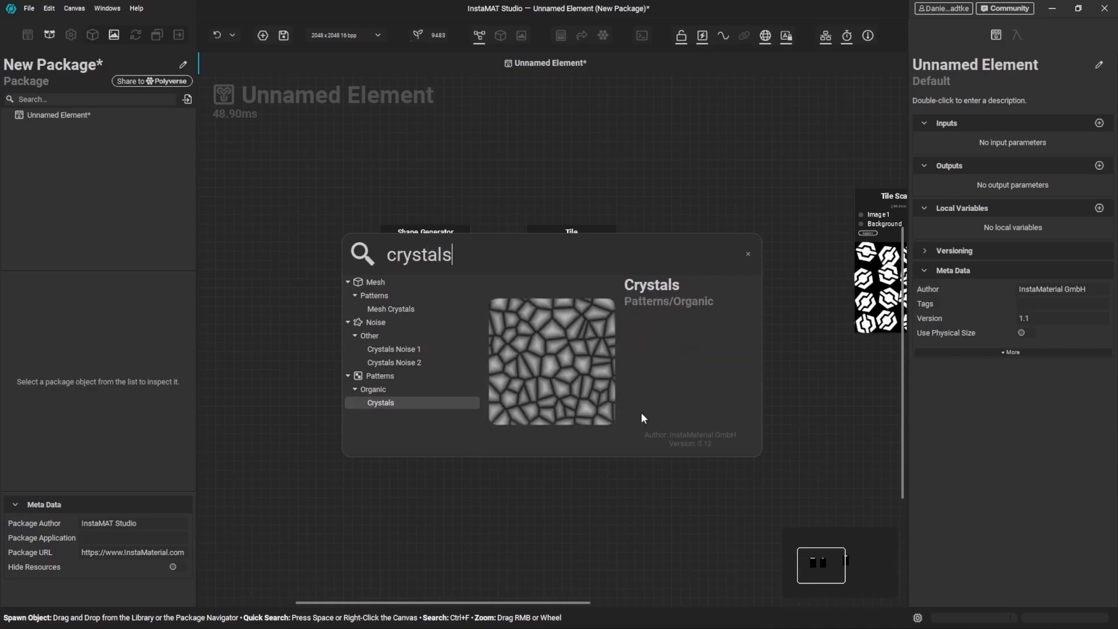
key(Up)
key(Up)
key(Up)
key(Return)
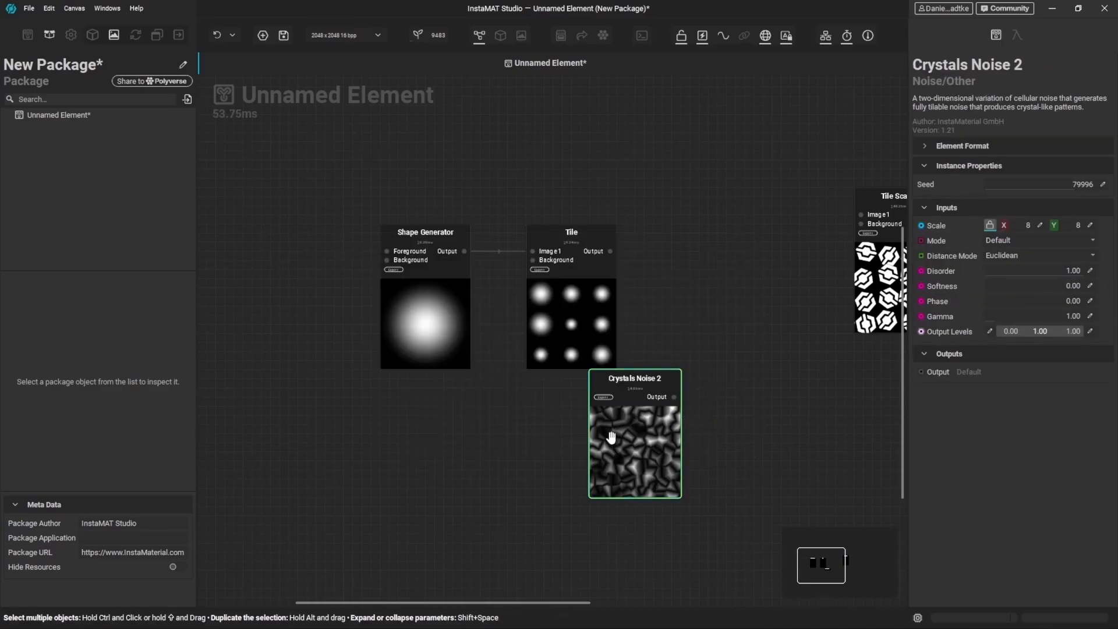
drag(640, 442, 578, 460)
middle_drag(613, 411, 566, 423)
drag(561, 428, 554, 276)
click(641, 340)
scroll(606, 252, up, 2)
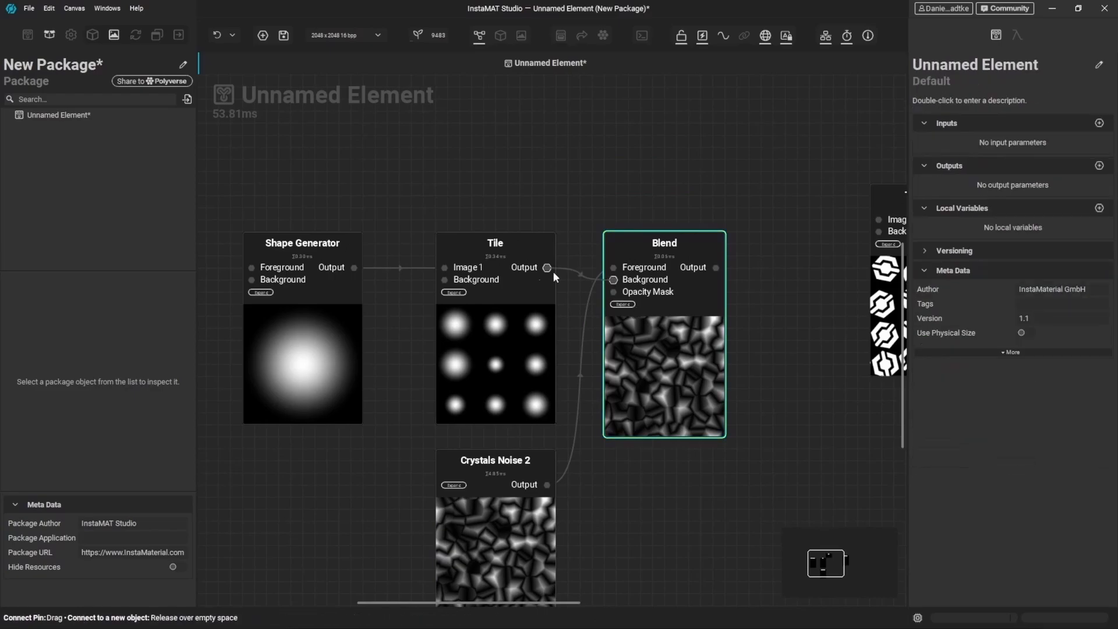
drag(652, 366, 668, 349)
double_click(668, 350)
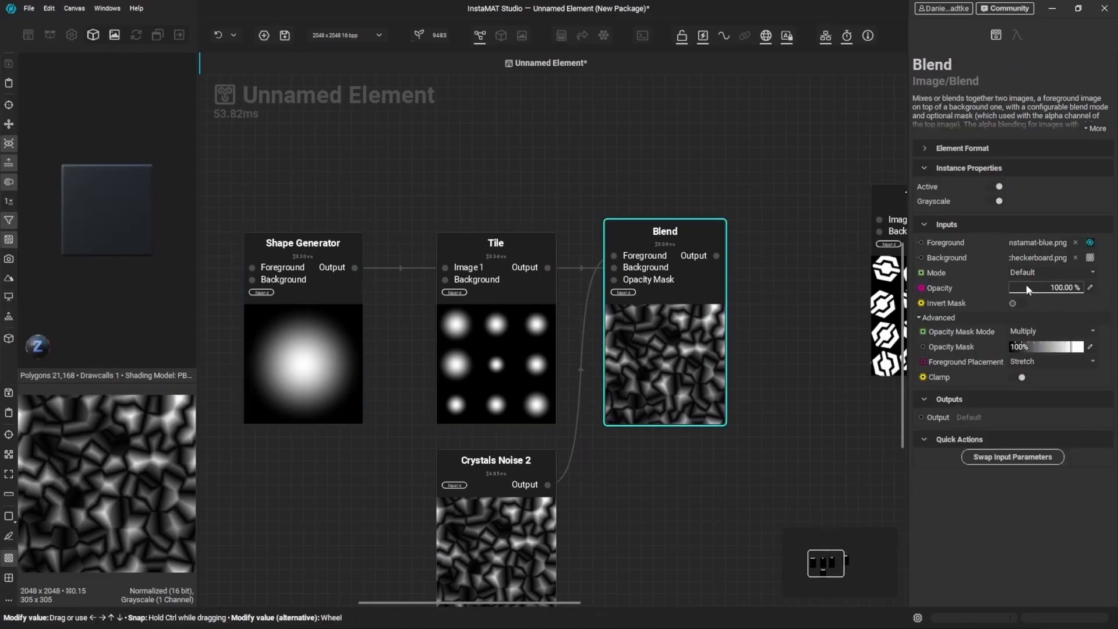
key(Delete)
- Add a Directional Warp node and place it beside the Tile node
key(space)
text(dir)
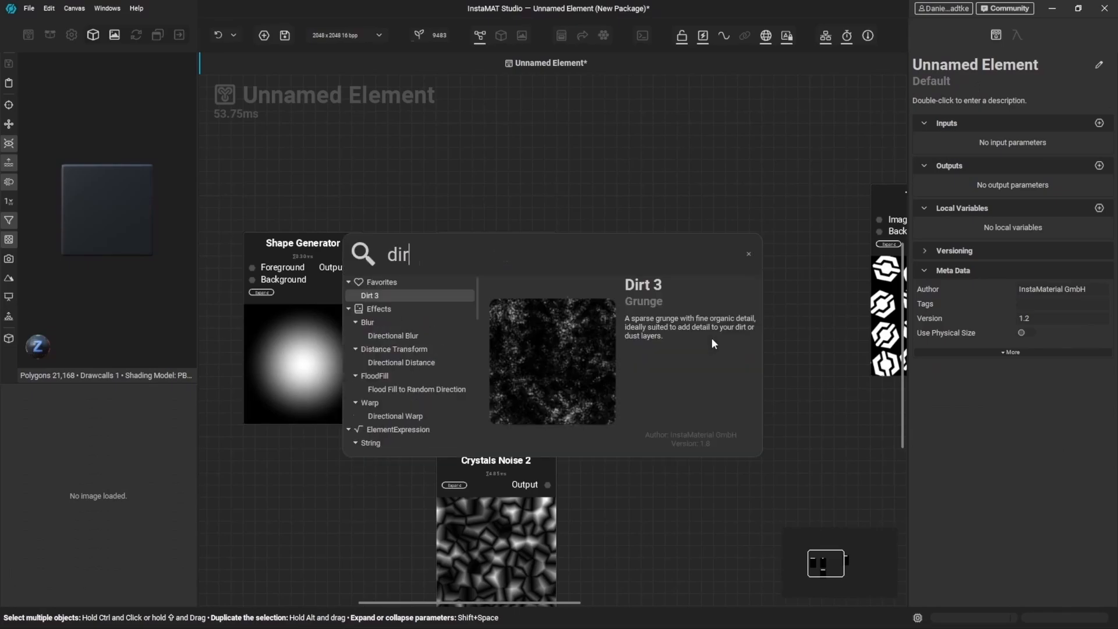
text(ectional)
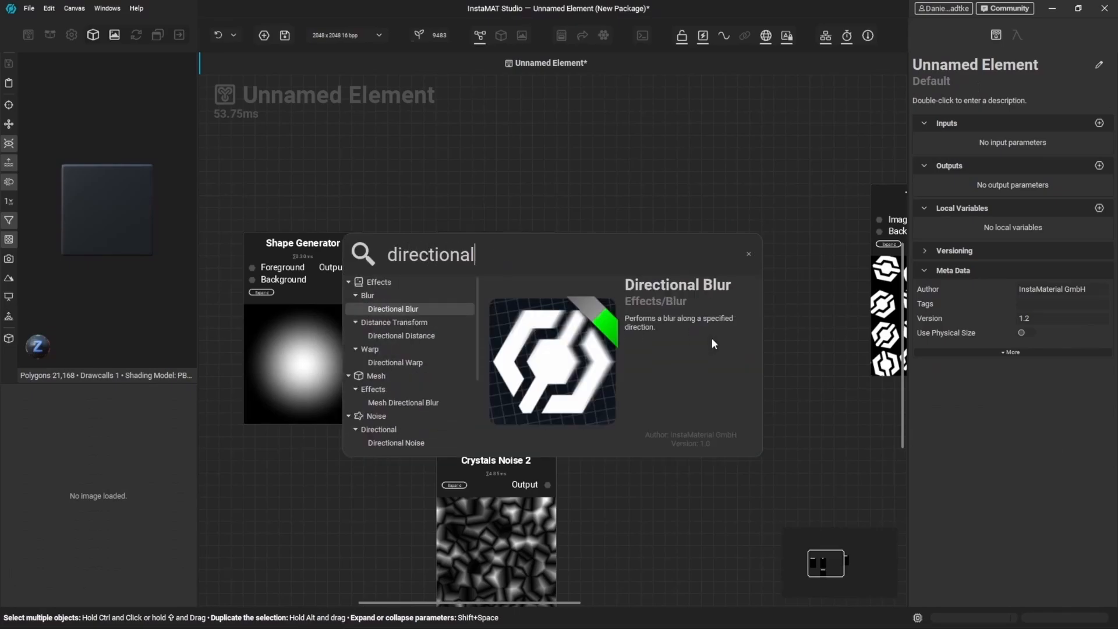
text( war)
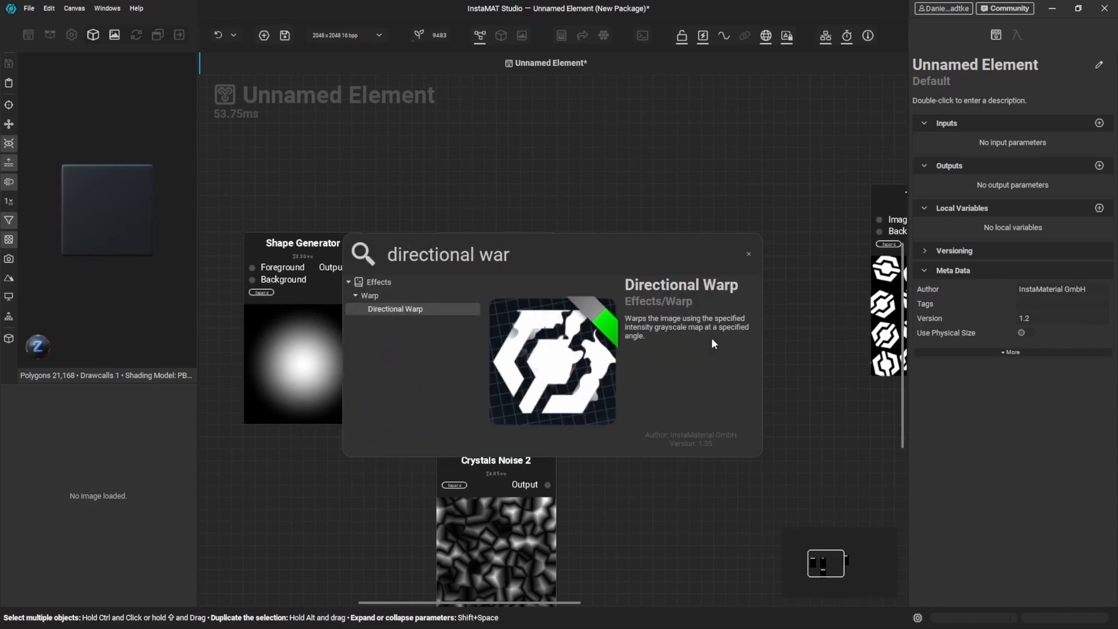
key(Return)
drag(748, 331, 723, 296)
- Connect the Tile output to the Directional Warp's Input and Crystals Noise 2 to its Intensity Input
drag(626, 255, 547, 267)
drag(655, 319, 653, 331)
drag(626, 279, 556, 488)
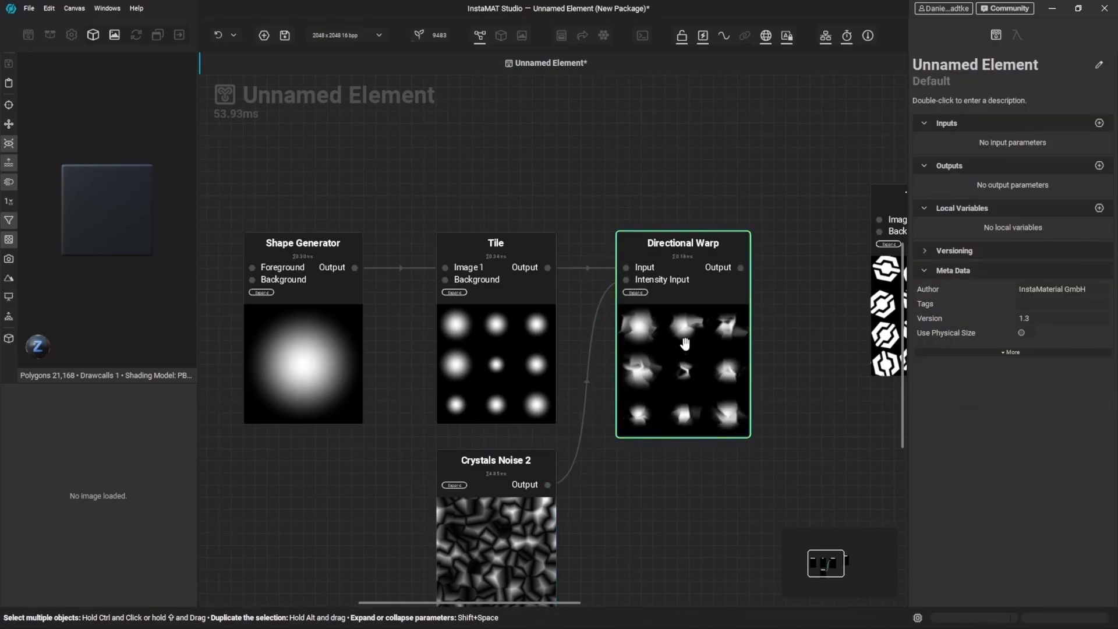
- Set the Directional Warp's Directions to 1 and its Intensity to 0.08
double_click(685, 343)
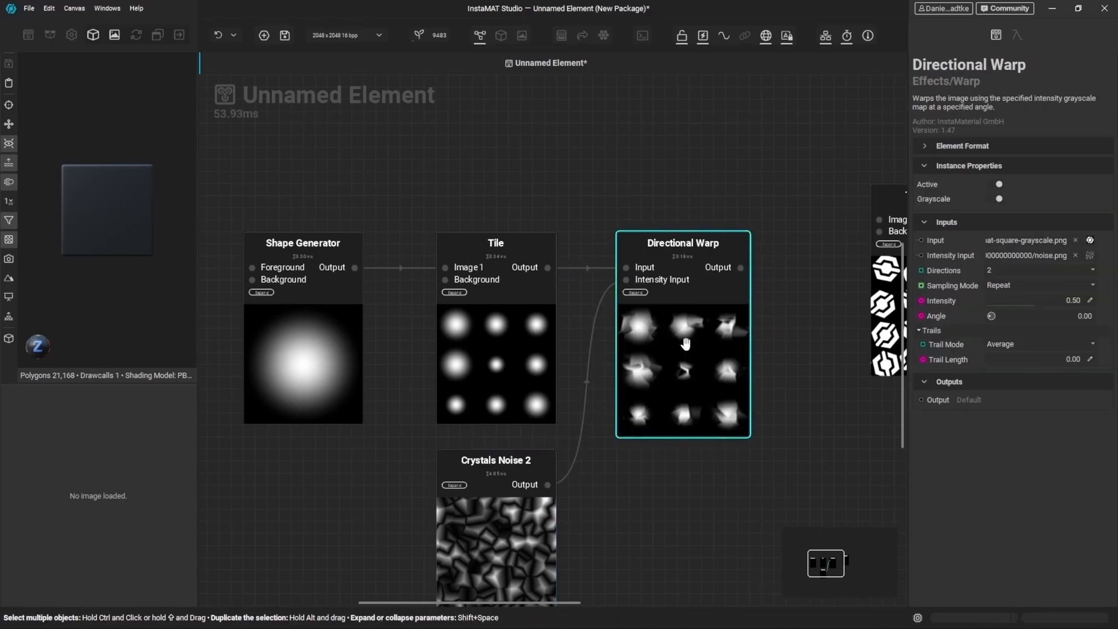
click(1001, 272)
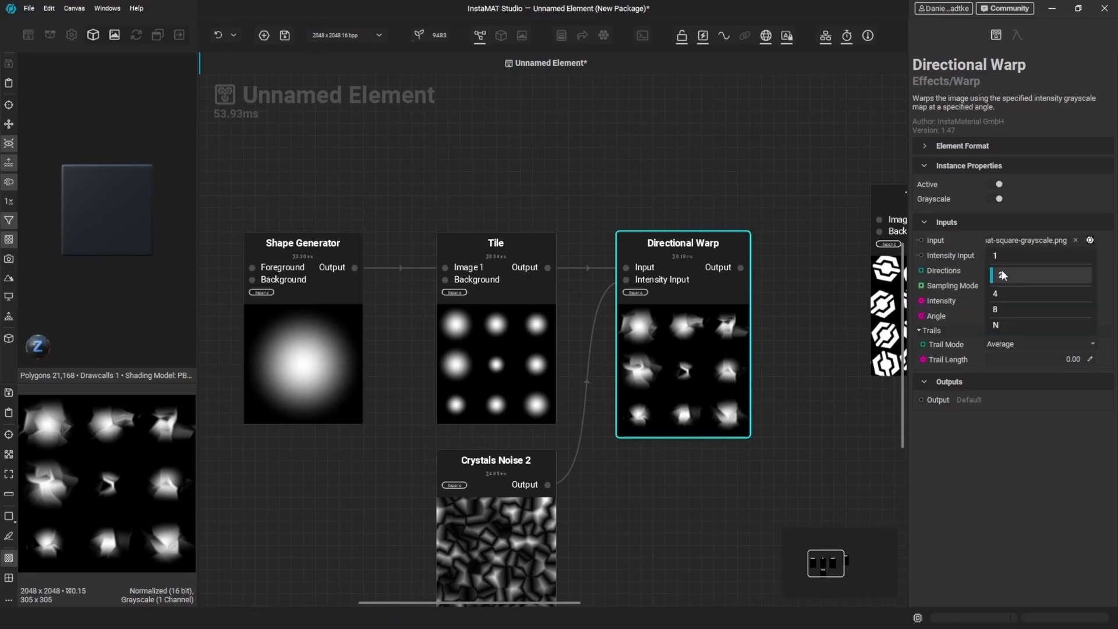
click(1010, 257)
drag(1013, 304, 995, 304)
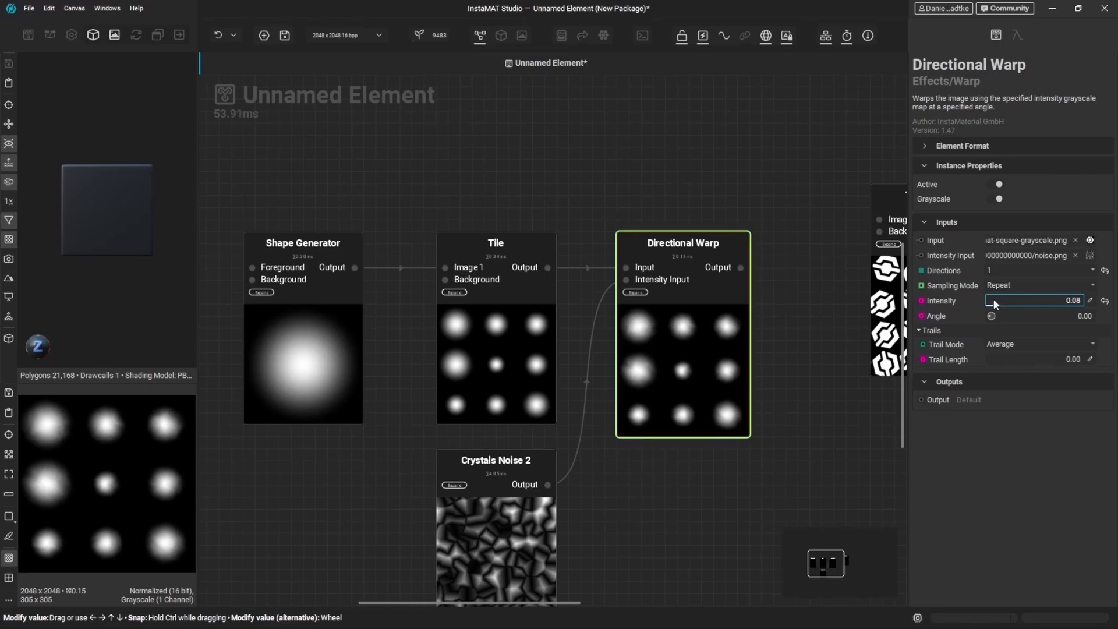
- Set the Crystals Noise 2 scale to 4 on both axes and check the warped circles in the image preview
click(522, 553)
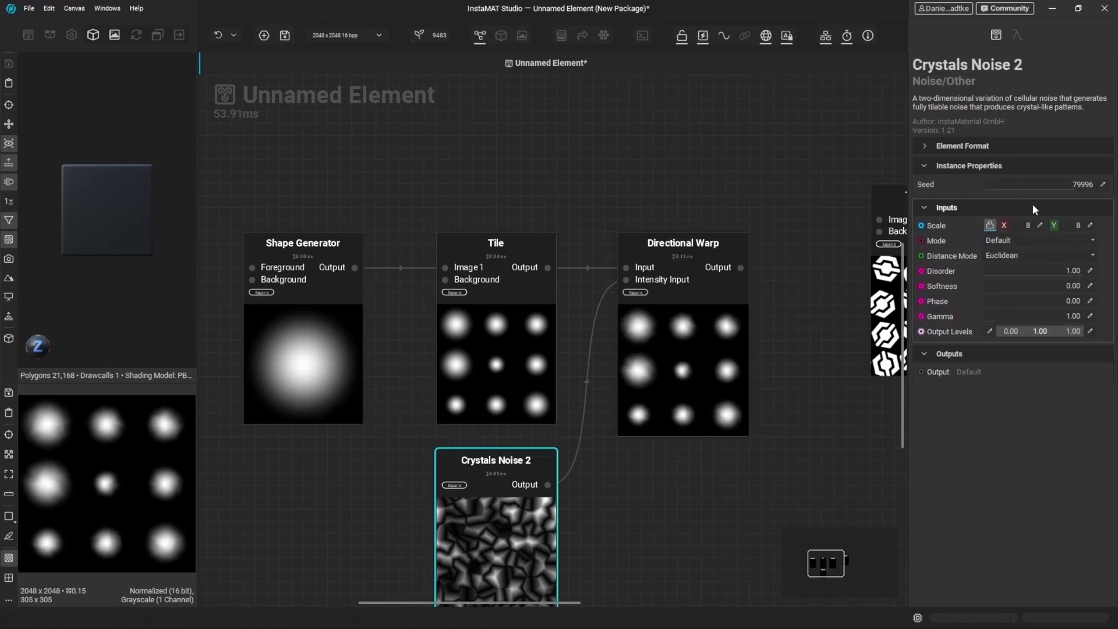
click(1040, 225)
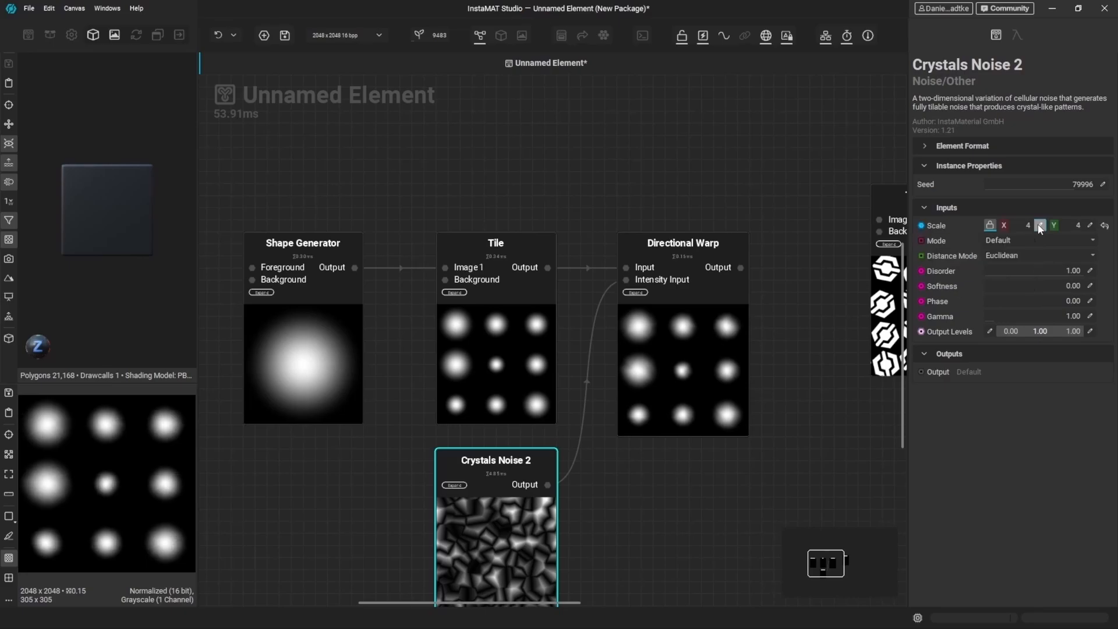
scroll(70, 457, up, 3)
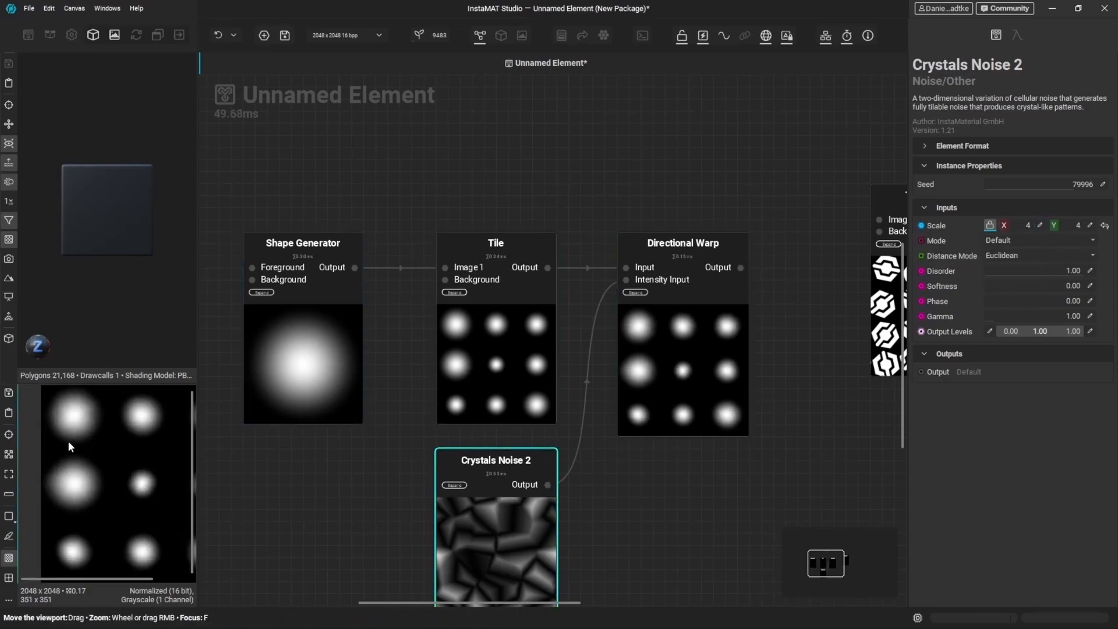
drag(101, 472, 91, 477)
scroll(90, 478, down, 1)
click(678, 393)
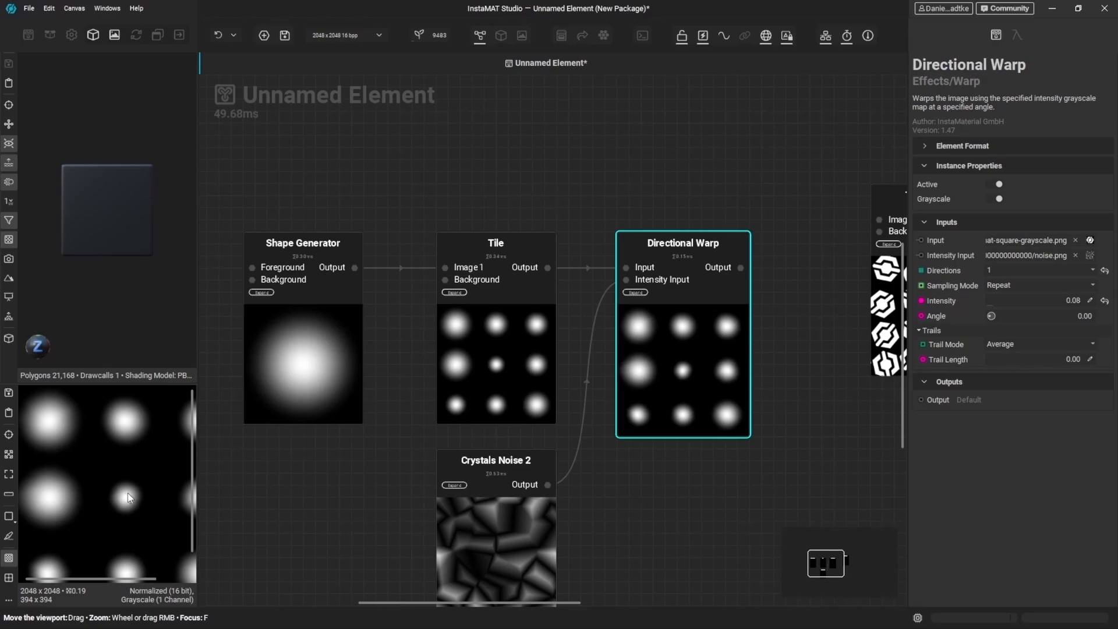
- Move the Shape Generator, Tile, Crystals Noise 2 and Directional Warp nodes together, farther away from the Tile Scatter node
scroll(567, 262, down, 3)
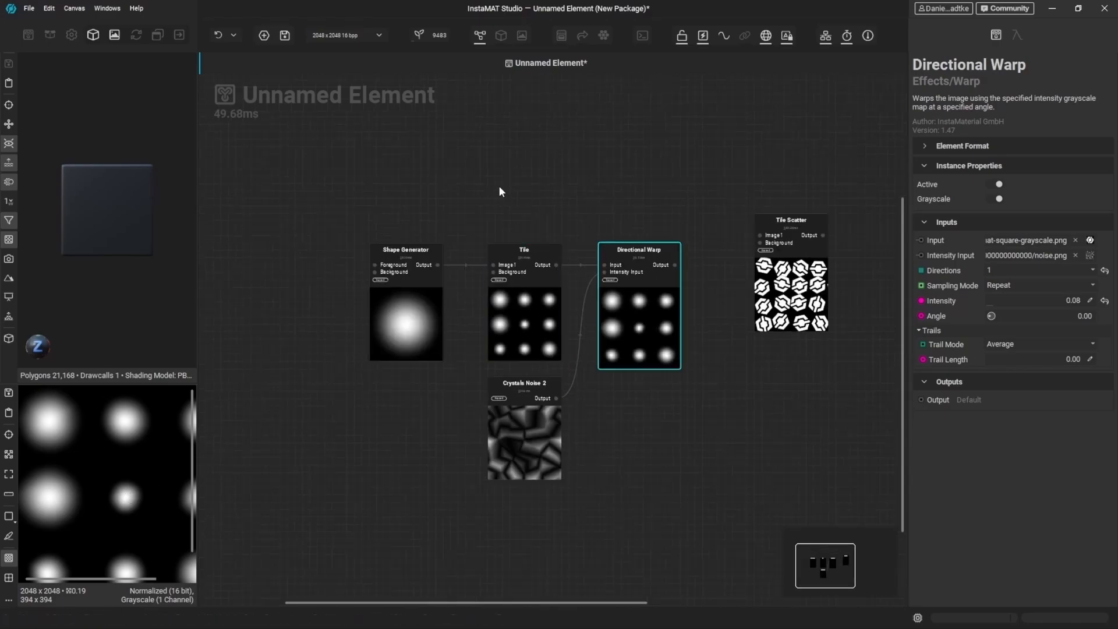
drag(348, 189, 641, 499)
drag(666, 330, 399, 301)
middle_drag(420, 401, 567, 454)
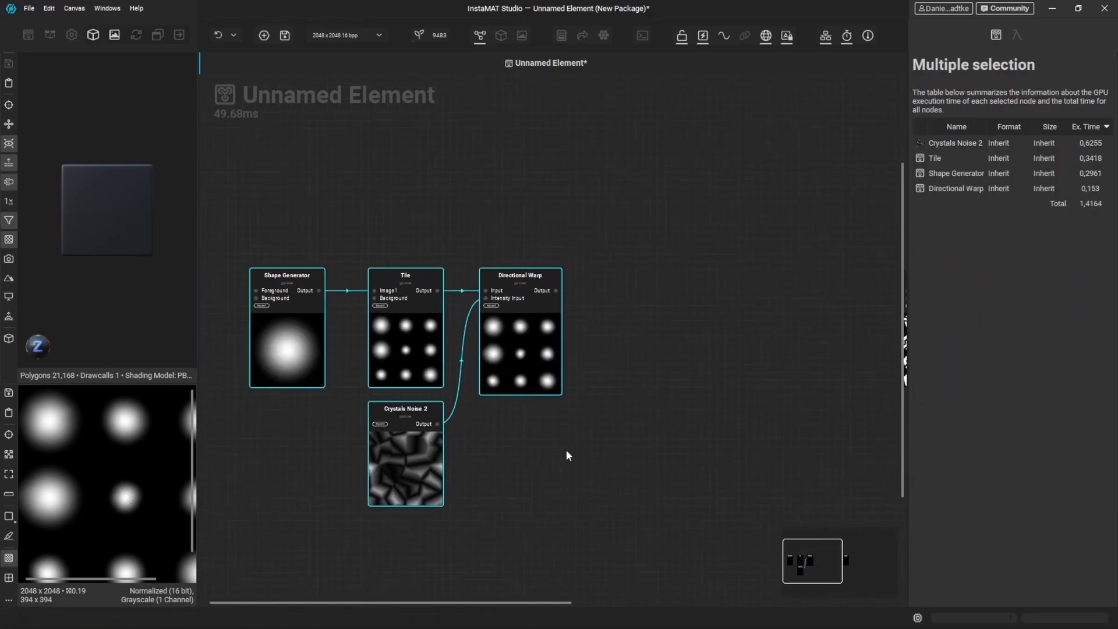
- Add a Blend node fed by the Directional Warp's output and place it beside the Directional Warp
scroll(582, 347, up, 3)
click(579, 351)
drag(548, 276, 659, 277)
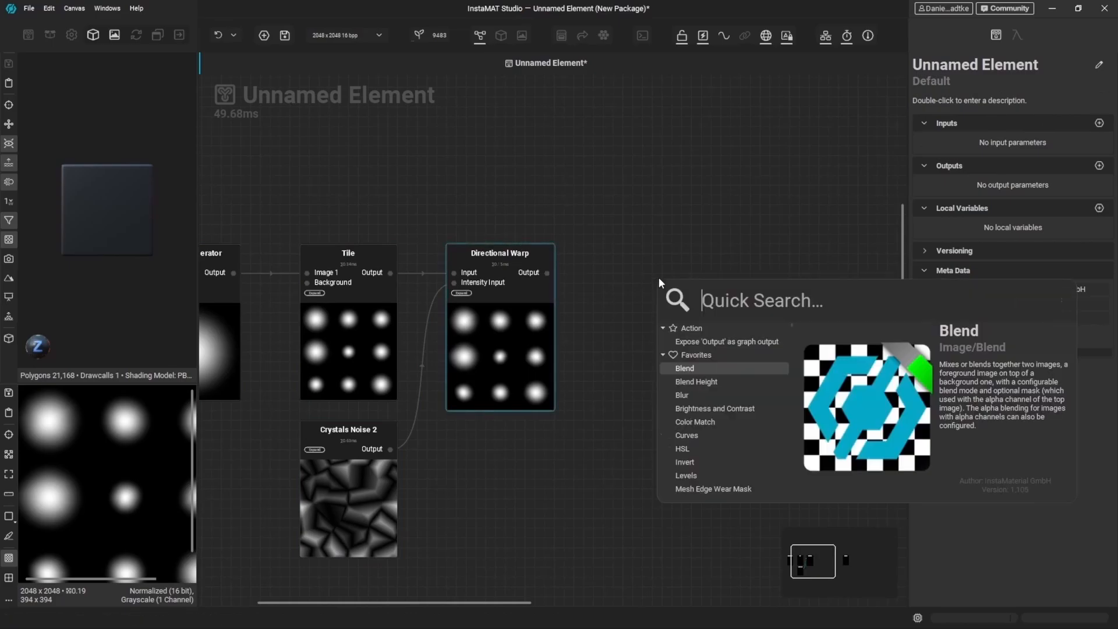
text(blend)
key(Return)
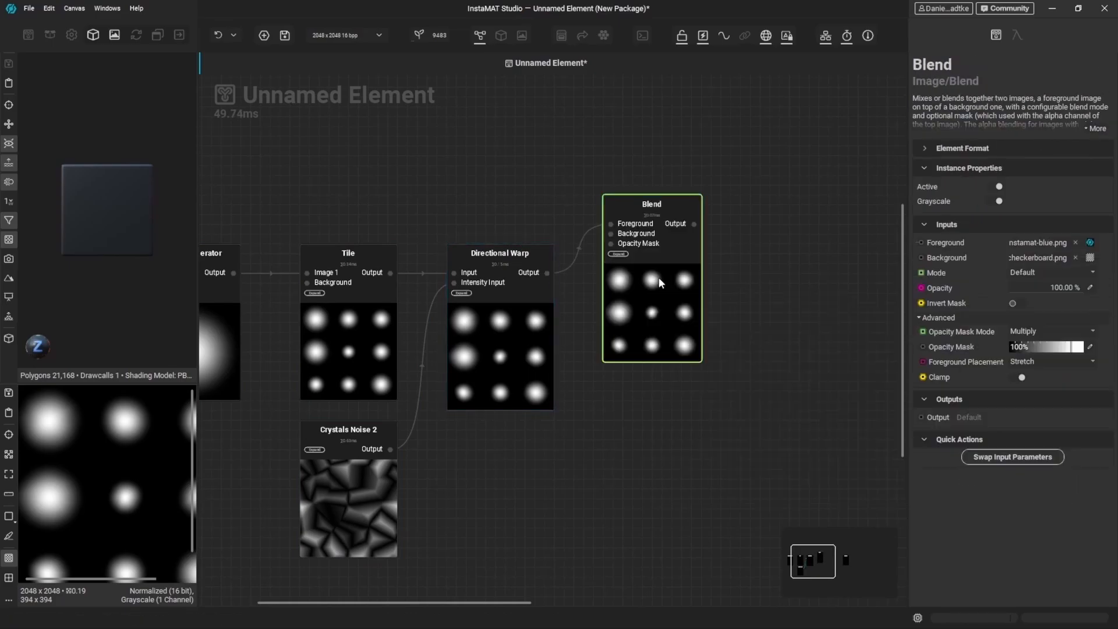
drag(654, 276, 674, 325)
- Add a Cellular Noise node above the Directional Warp and connect it to the Blend's Background input
click(599, 219)
key(space)
text(cell)
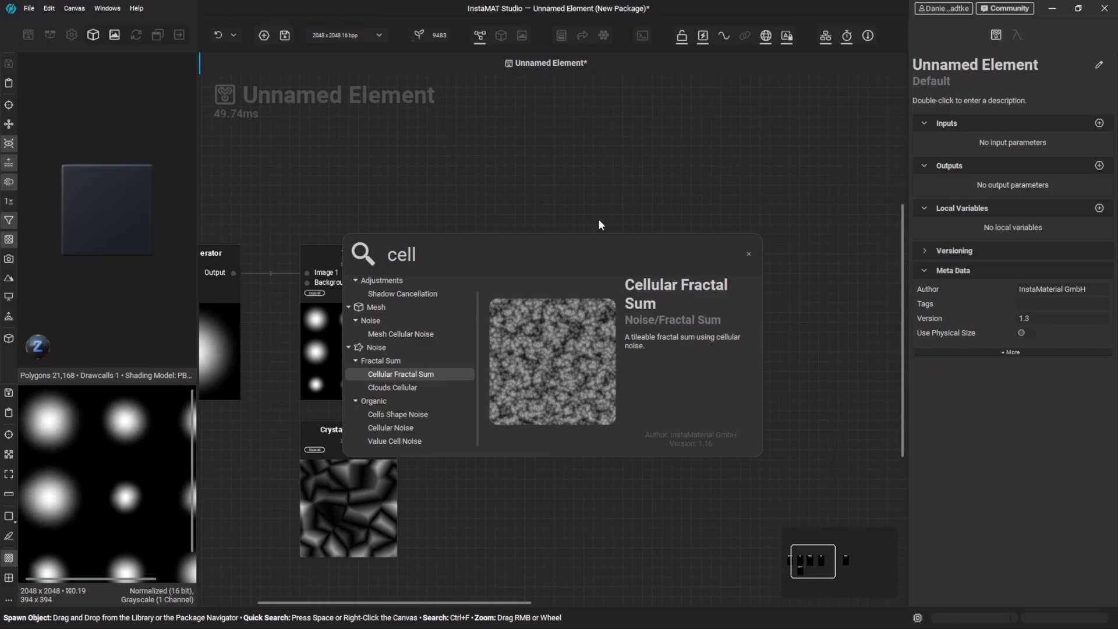
text(ula)
key(Down)
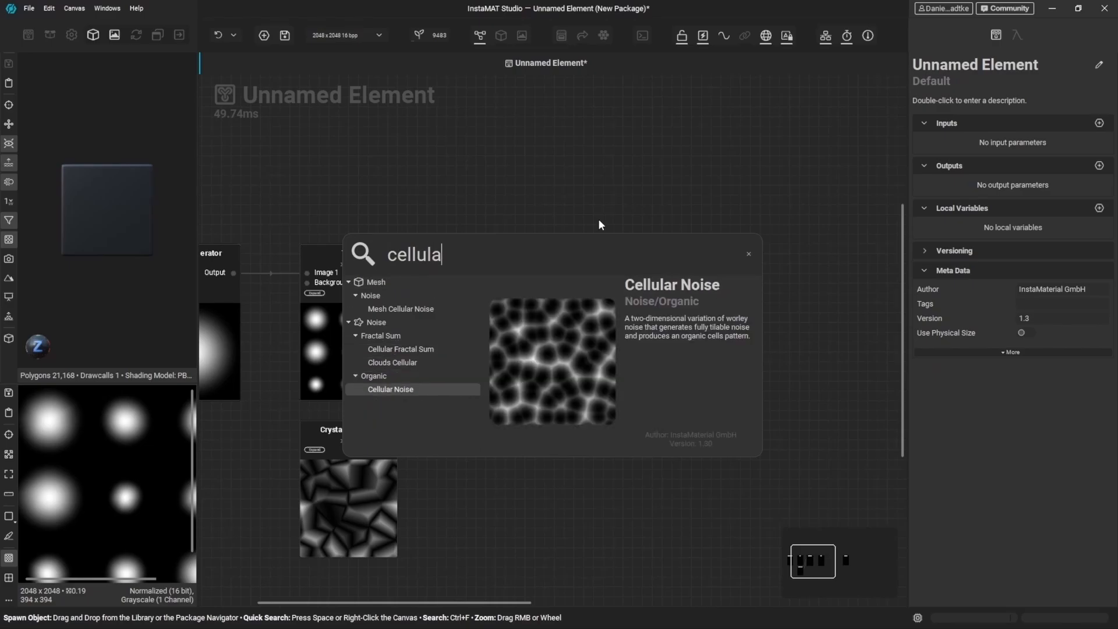
key(Return)
drag(628, 261, 515, 286)
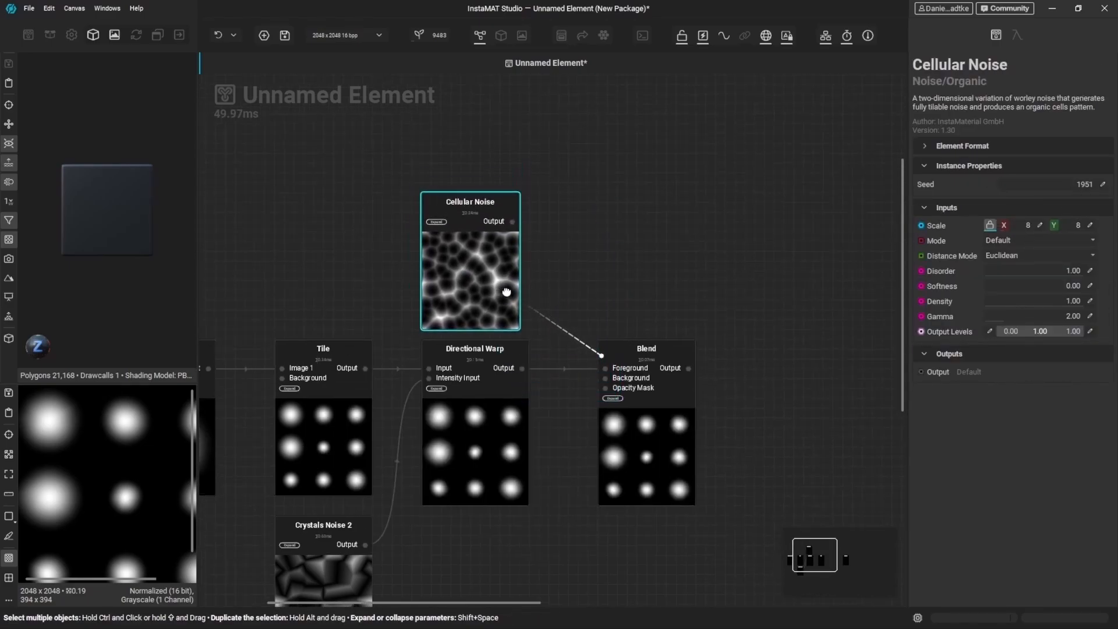
- Set the Blend mode to Multiply with 40.77% opacity, swap its input parameters, and inspect the blended circles
click(616, 386)
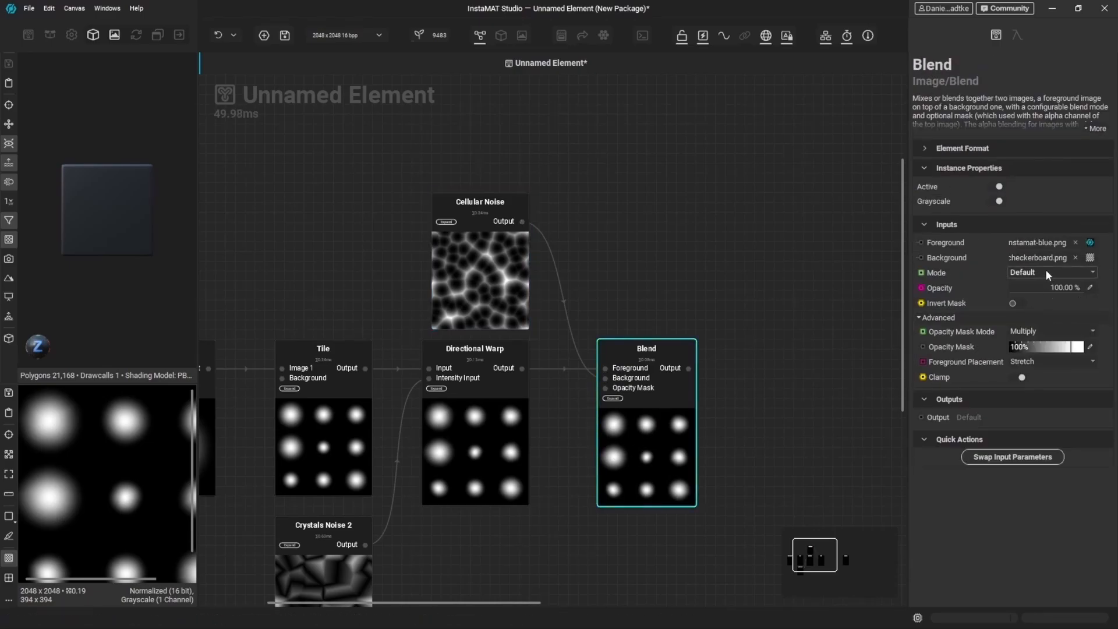
click(1048, 273)
click(1042, 224)
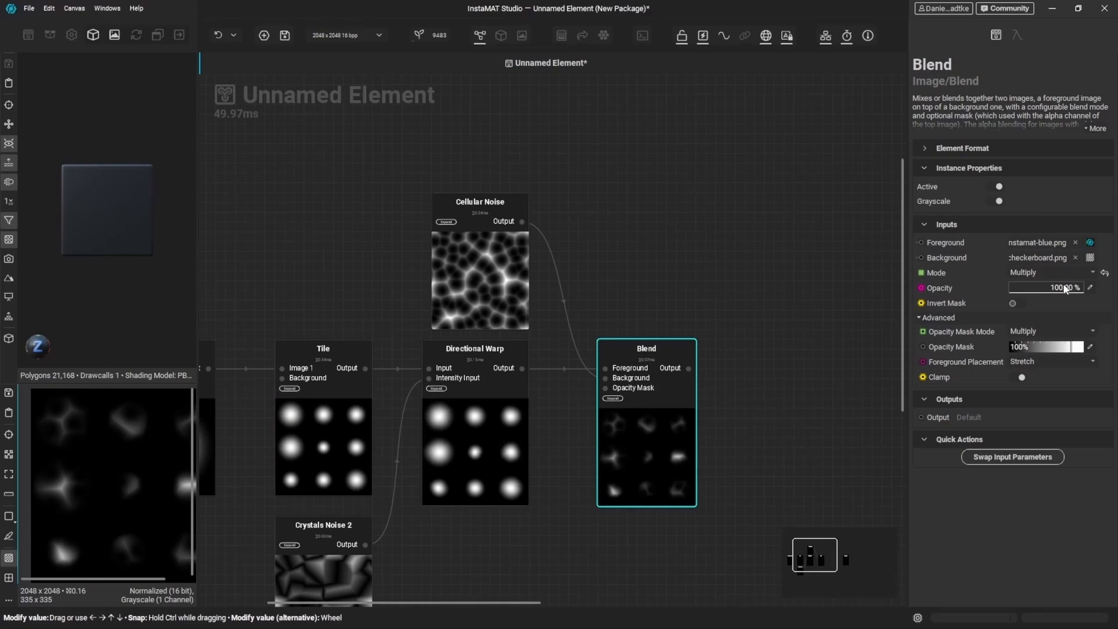
drag(1065, 290, 1039, 290)
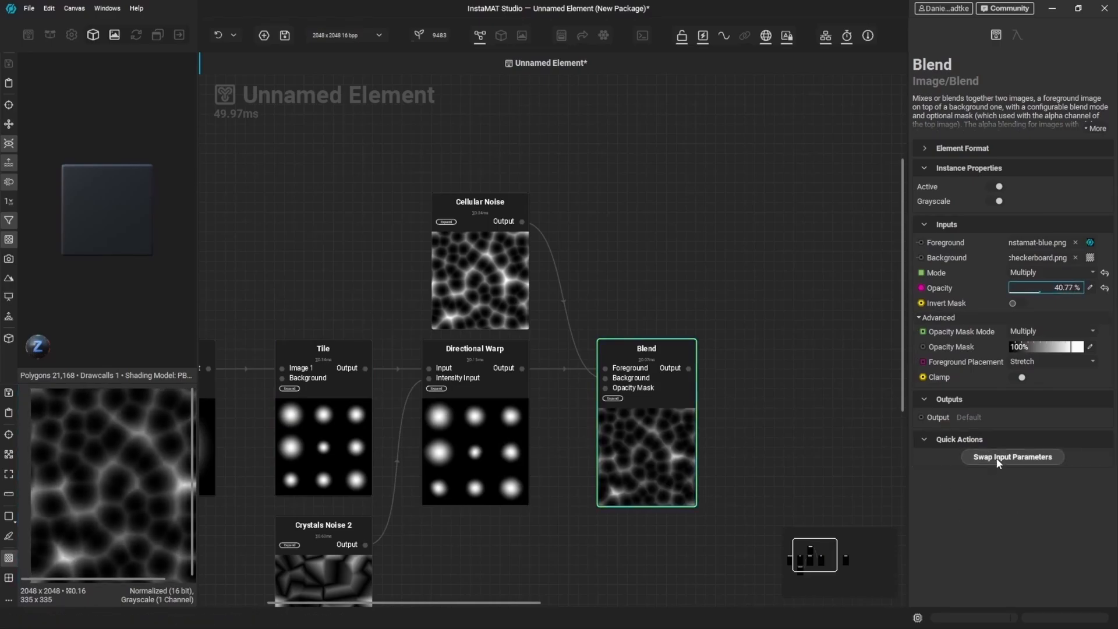
click(1011, 457)
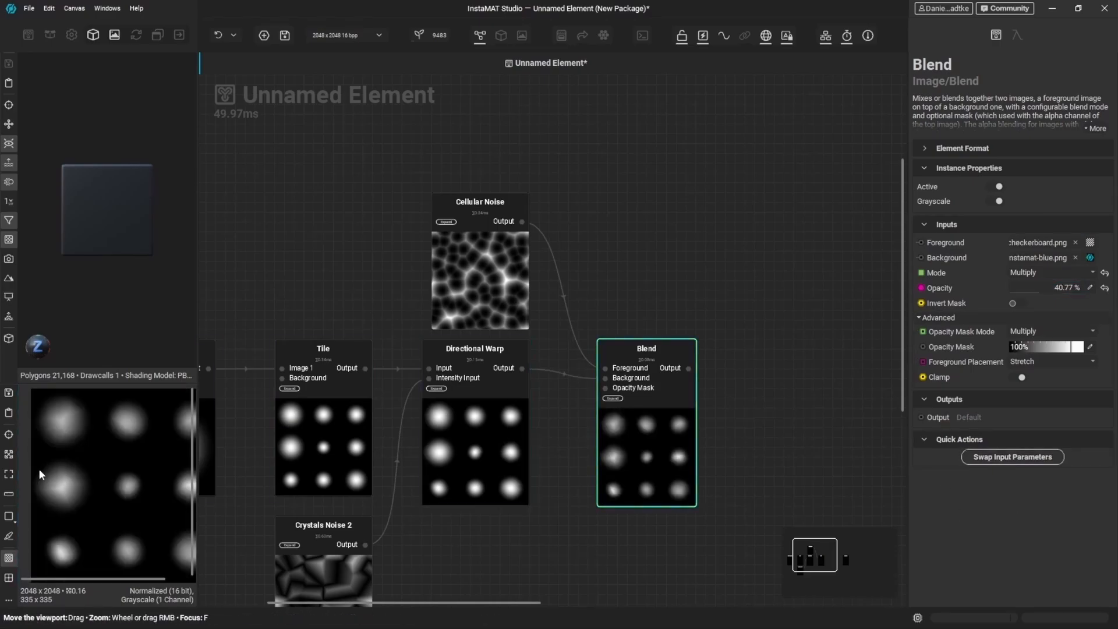
scroll(80, 443, up, 2)
drag(81, 443, 113, 458)
scroll(119, 469, up, 2)
scroll(119, 471, down, 2)
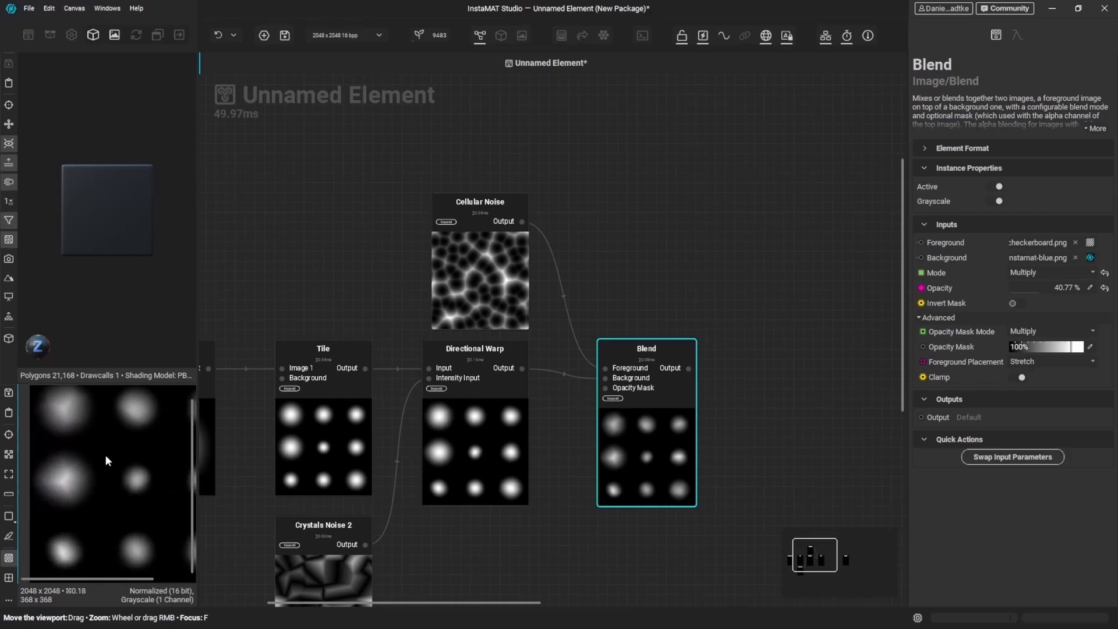
- Move the Cellular Noise, Directional Warp and Blend nodes together to open a gap after the Tile node
drag(644, 472, 635, 463)
mouse_move(746, 215)
middle_down()
mouse_move(529, 464)
mouse_move(732, 231)
middle_up()
scroll(732, 234, down, 3)
drag(750, 234, 640, 367)
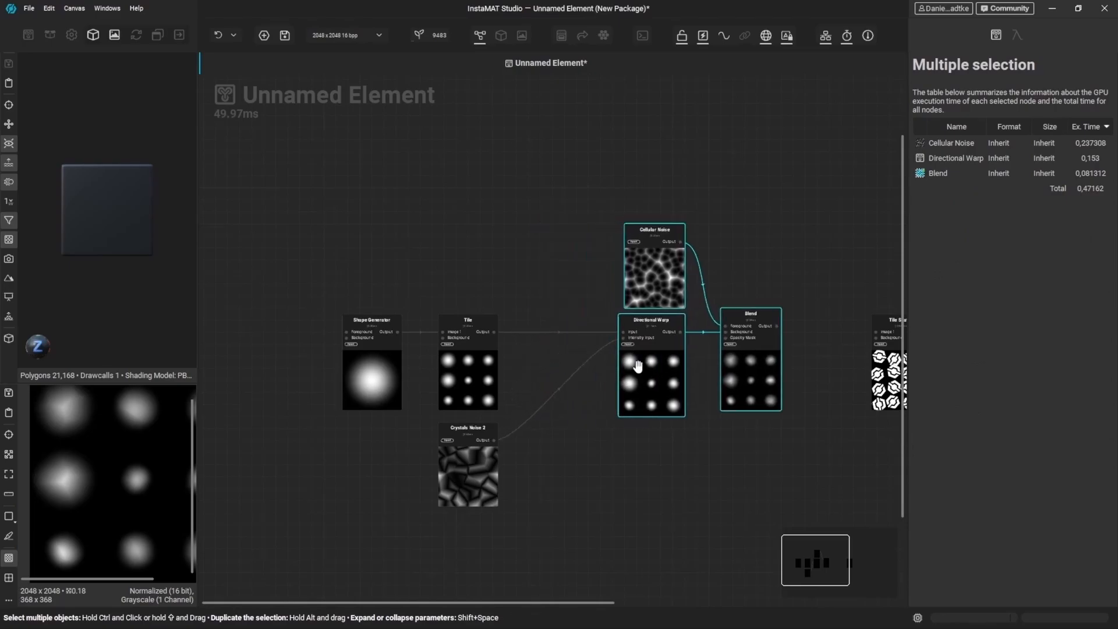
click(524, 349)
- Add a Warp node fed by the Tile output in the gap before the Directional Warp
scroll(510, 329, up, 3)
drag(486, 335, 540, 368)
text(war)
key(Return)
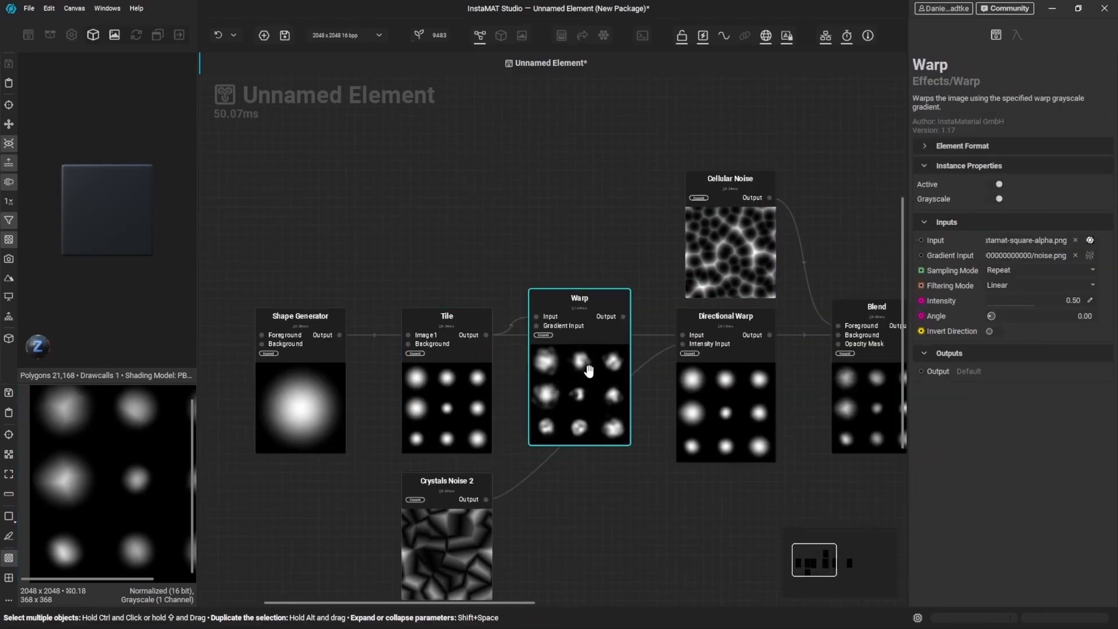
- Add a Perlin Noise node, place it above the Tile node, and set its scale to 4
click(506, 253)
key(space)
text(perlin)
key(Return)
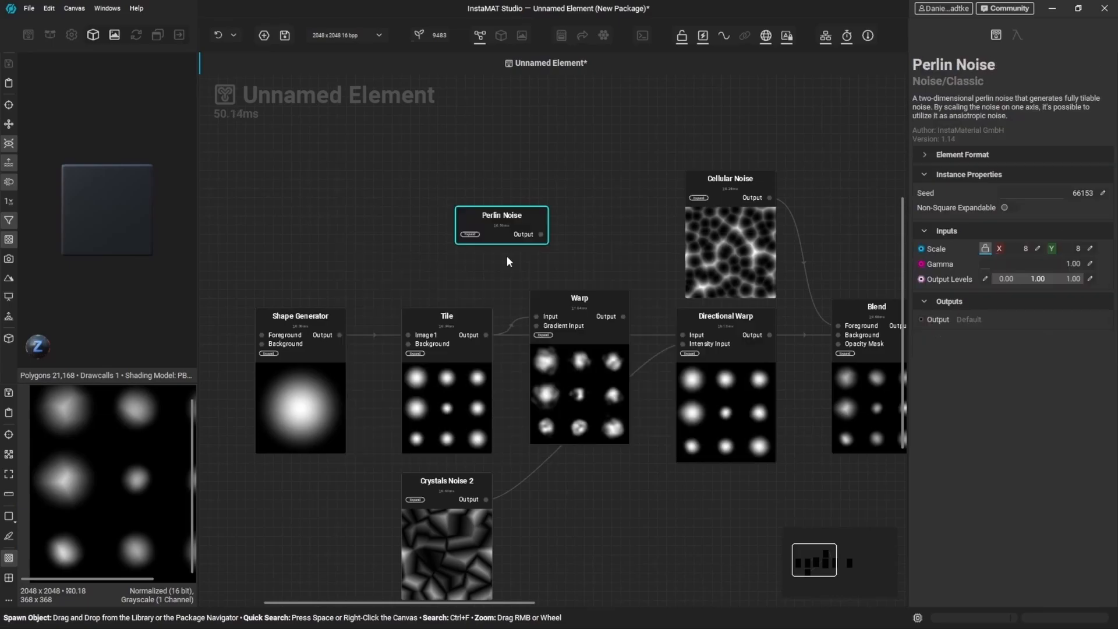
drag(506, 256, 446, 221)
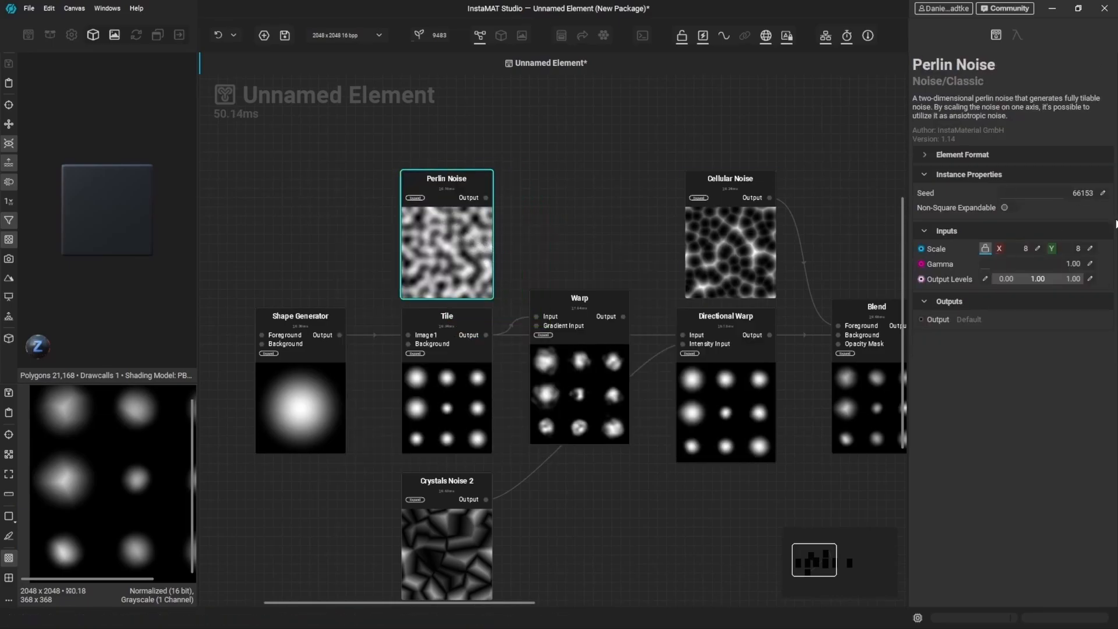
click(1040, 249)
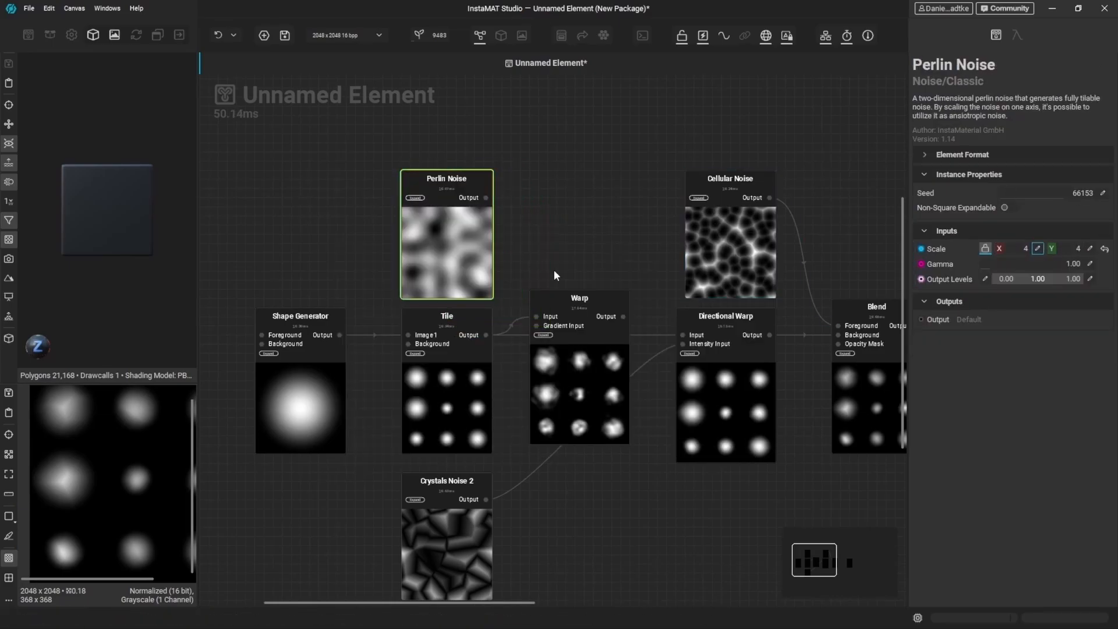
- Connect Perlin Noise to the Warp's Gradient Input and set the Warp's Intensity to 0.82
drag(536, 325, 486, 198)
click(576, 389)
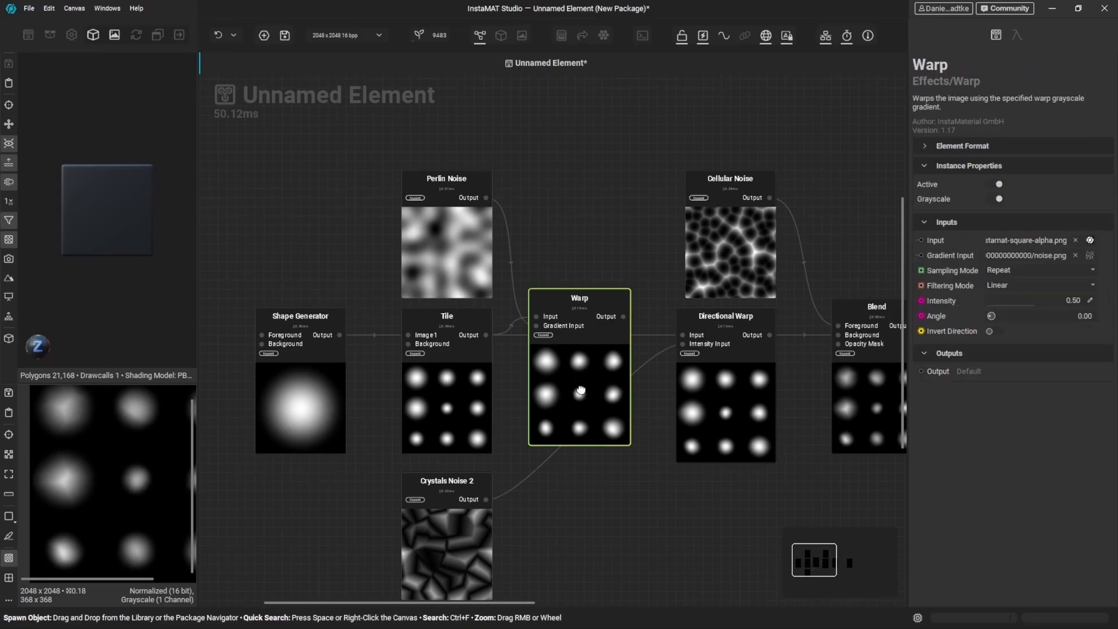
drag(138, 449, 112, 469)
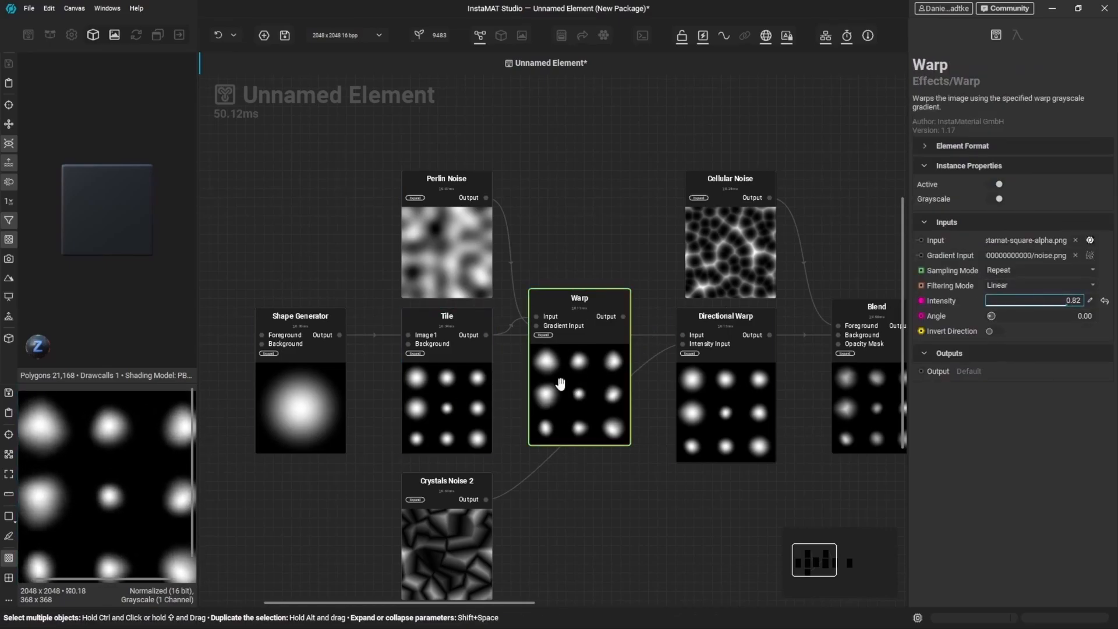
click(564, 394)
mouse_move(621, 321)
mouse_down()
mouse_move(640, 340)
mouse_move(627, 334)
mouse_up()
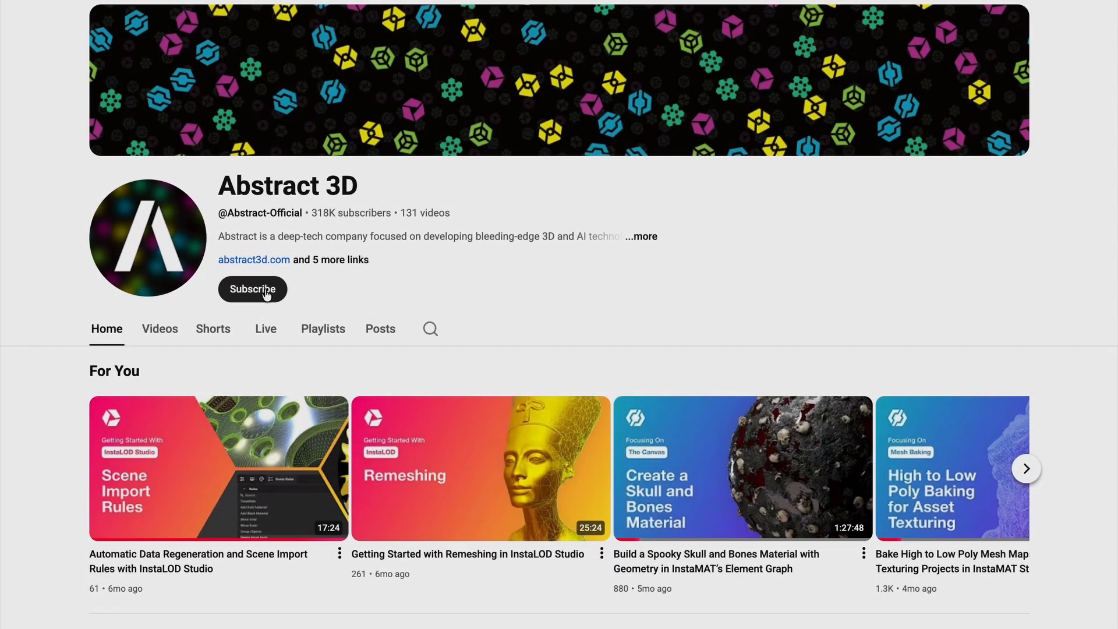
- On YouTube, subscribe to the Abstract 3D channel and set its notifications to All
click(265, 290)
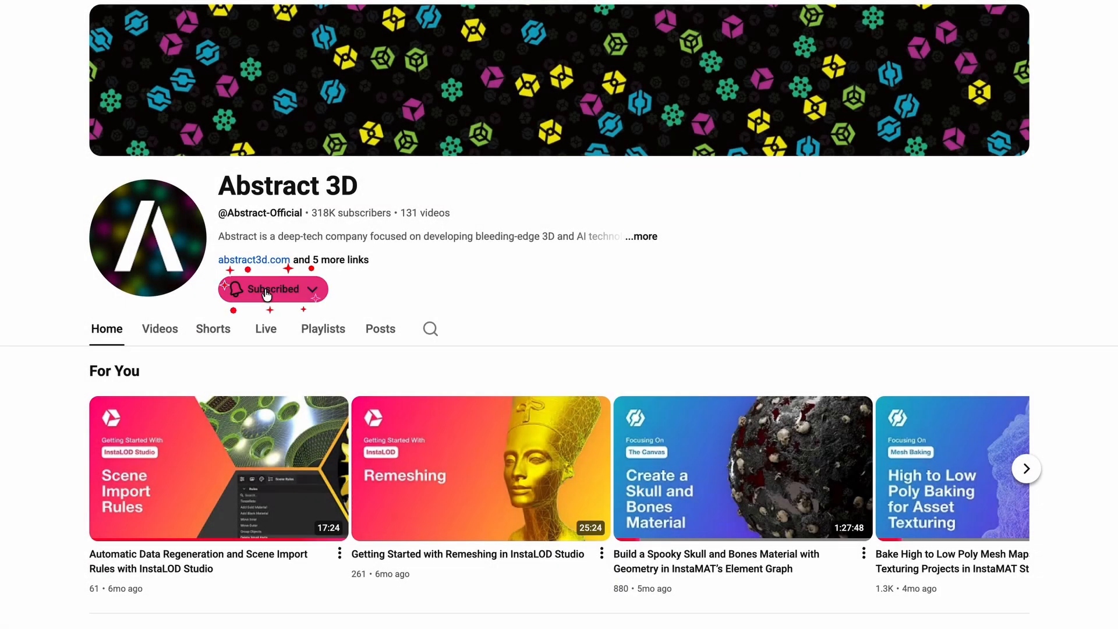
click(312, 290)
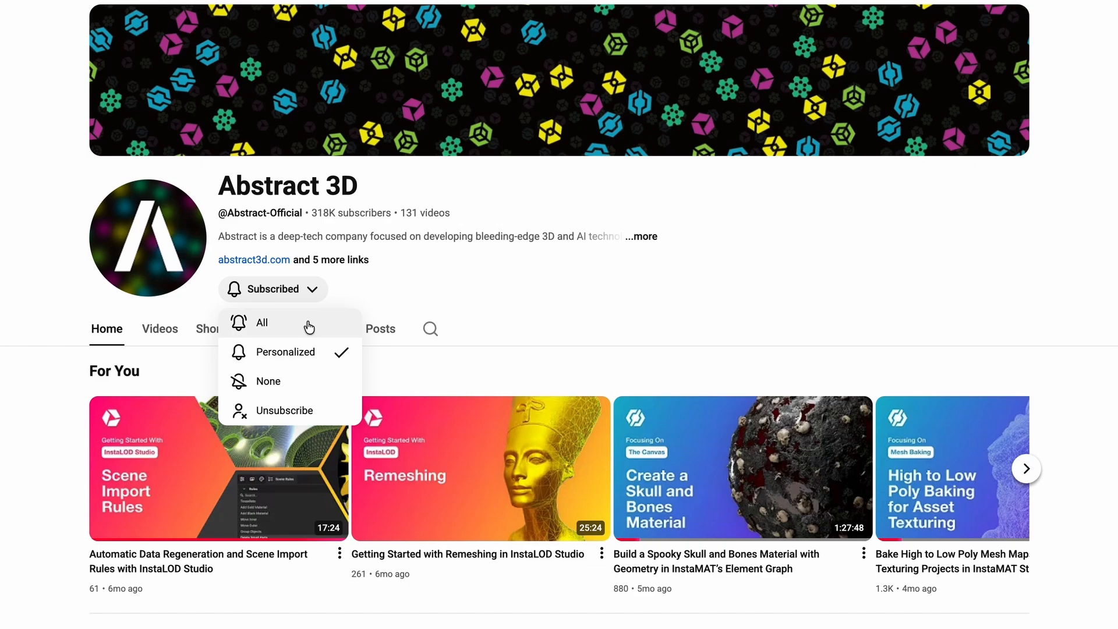
click(309, 328)
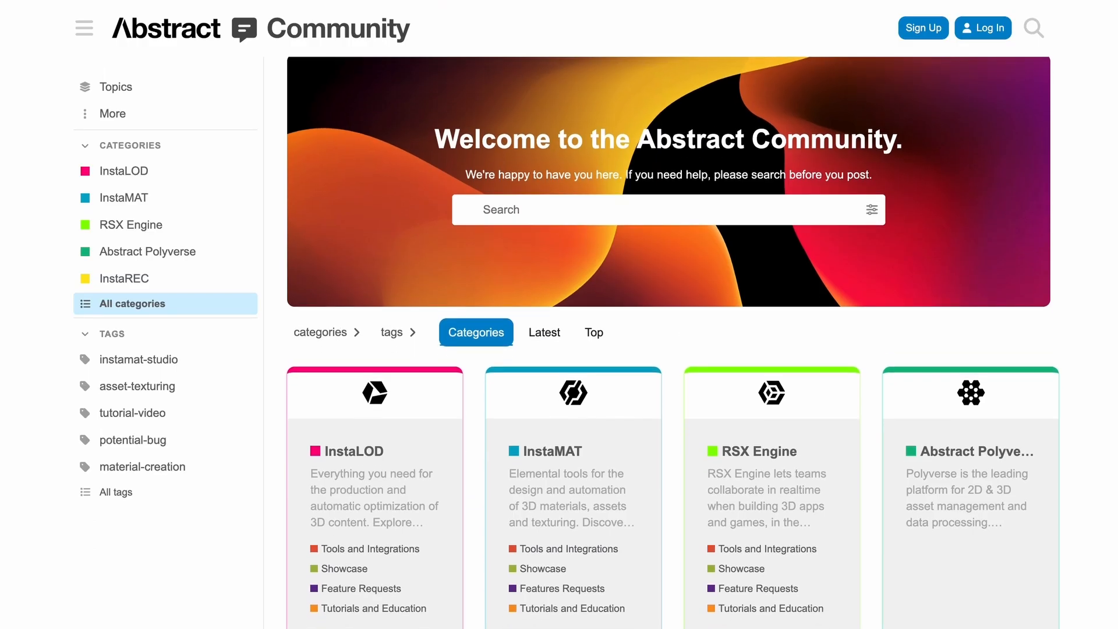
scroll(669, 349, down, 3)
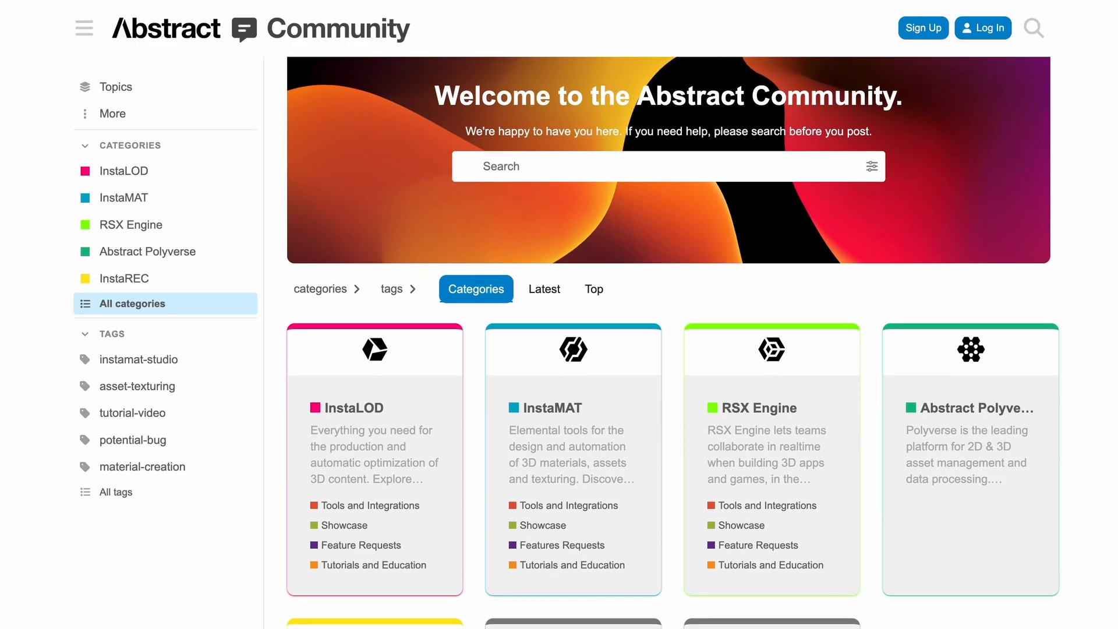
scroll(670, 349, down, 2)
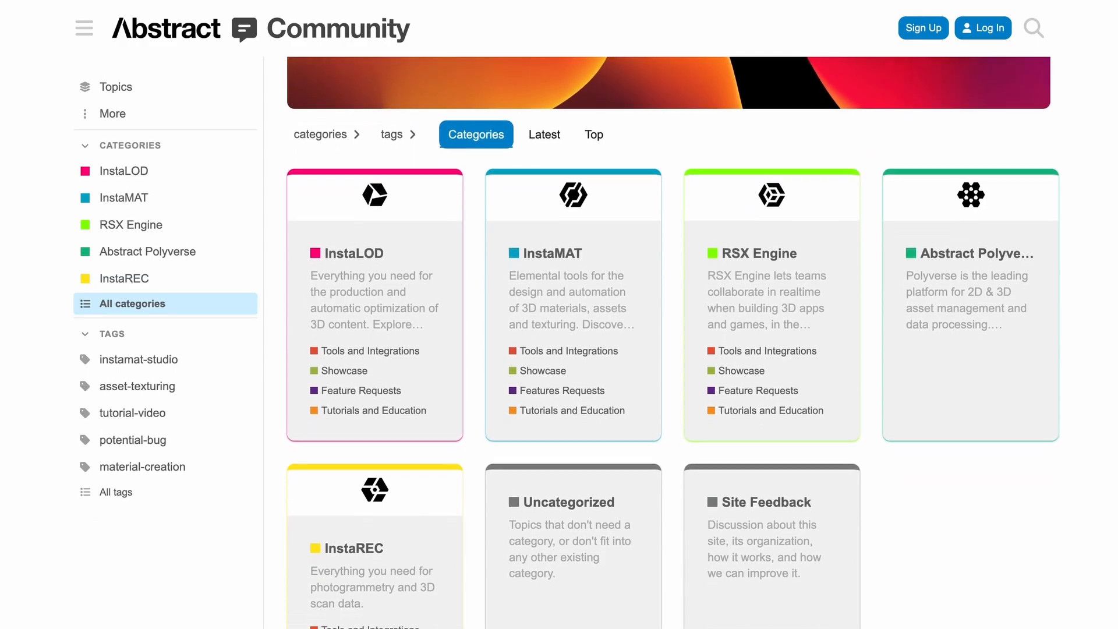